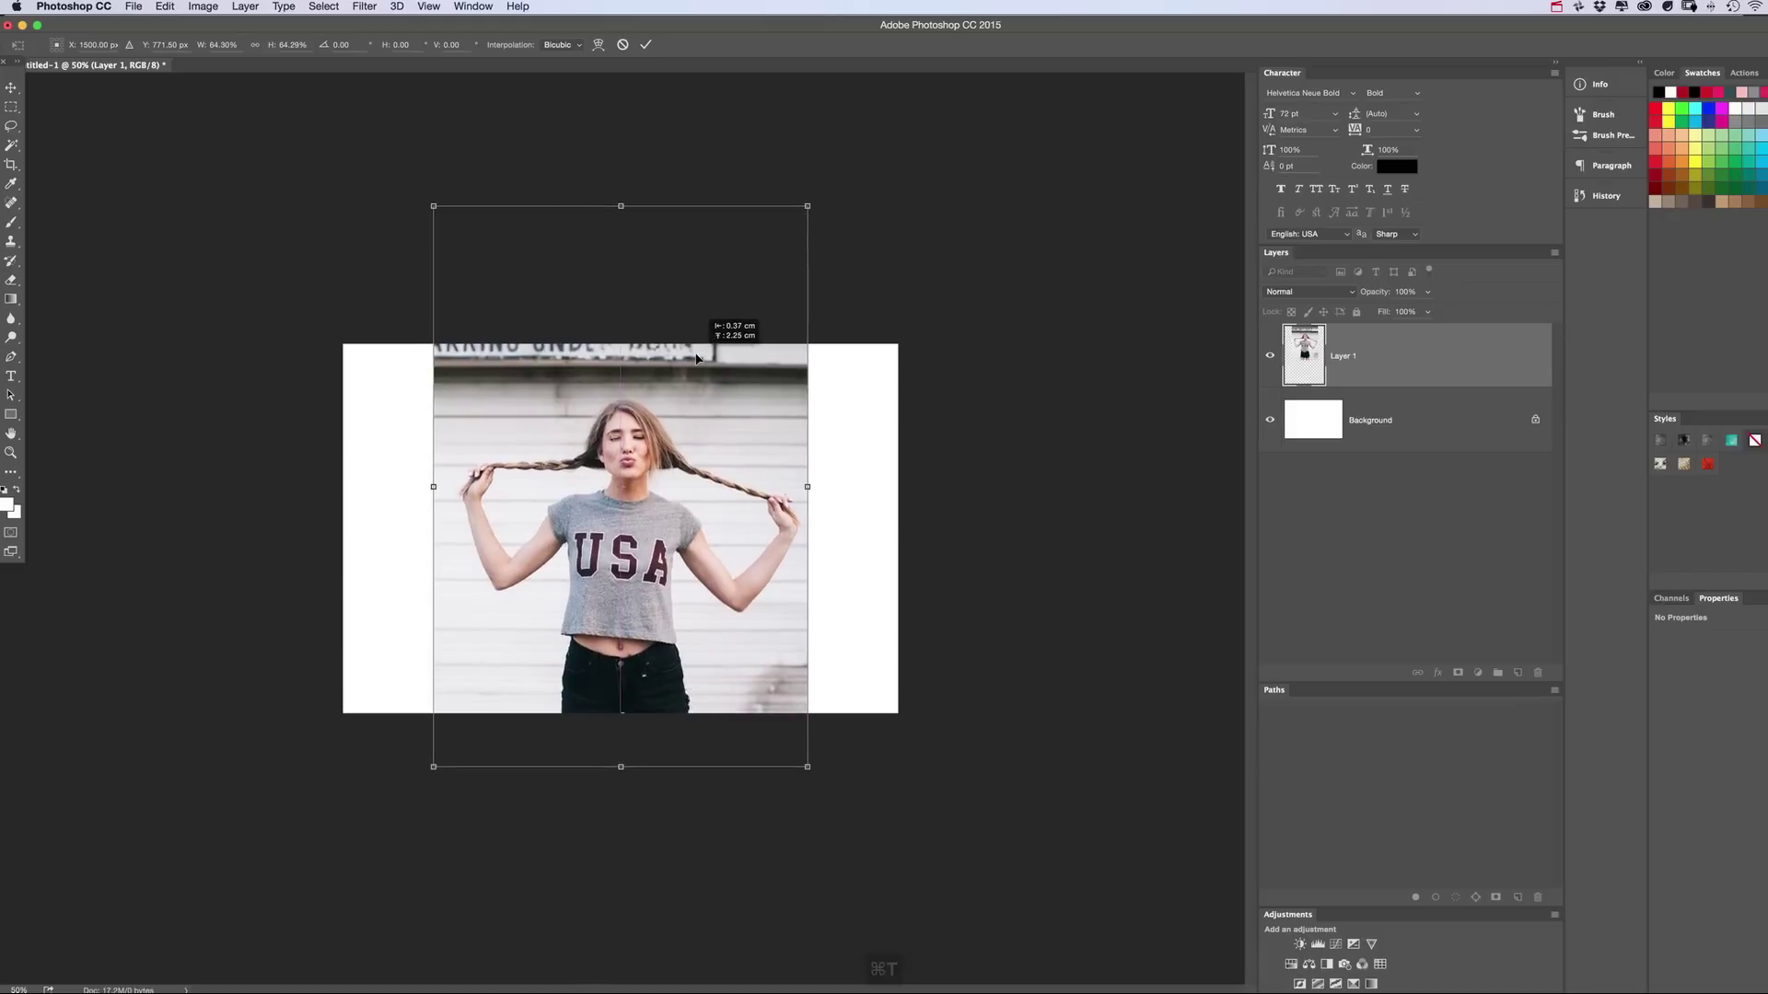
Commit the photo's transform and add the text "&" over the woman's shirt
{"action": "key", "text": "Return"}
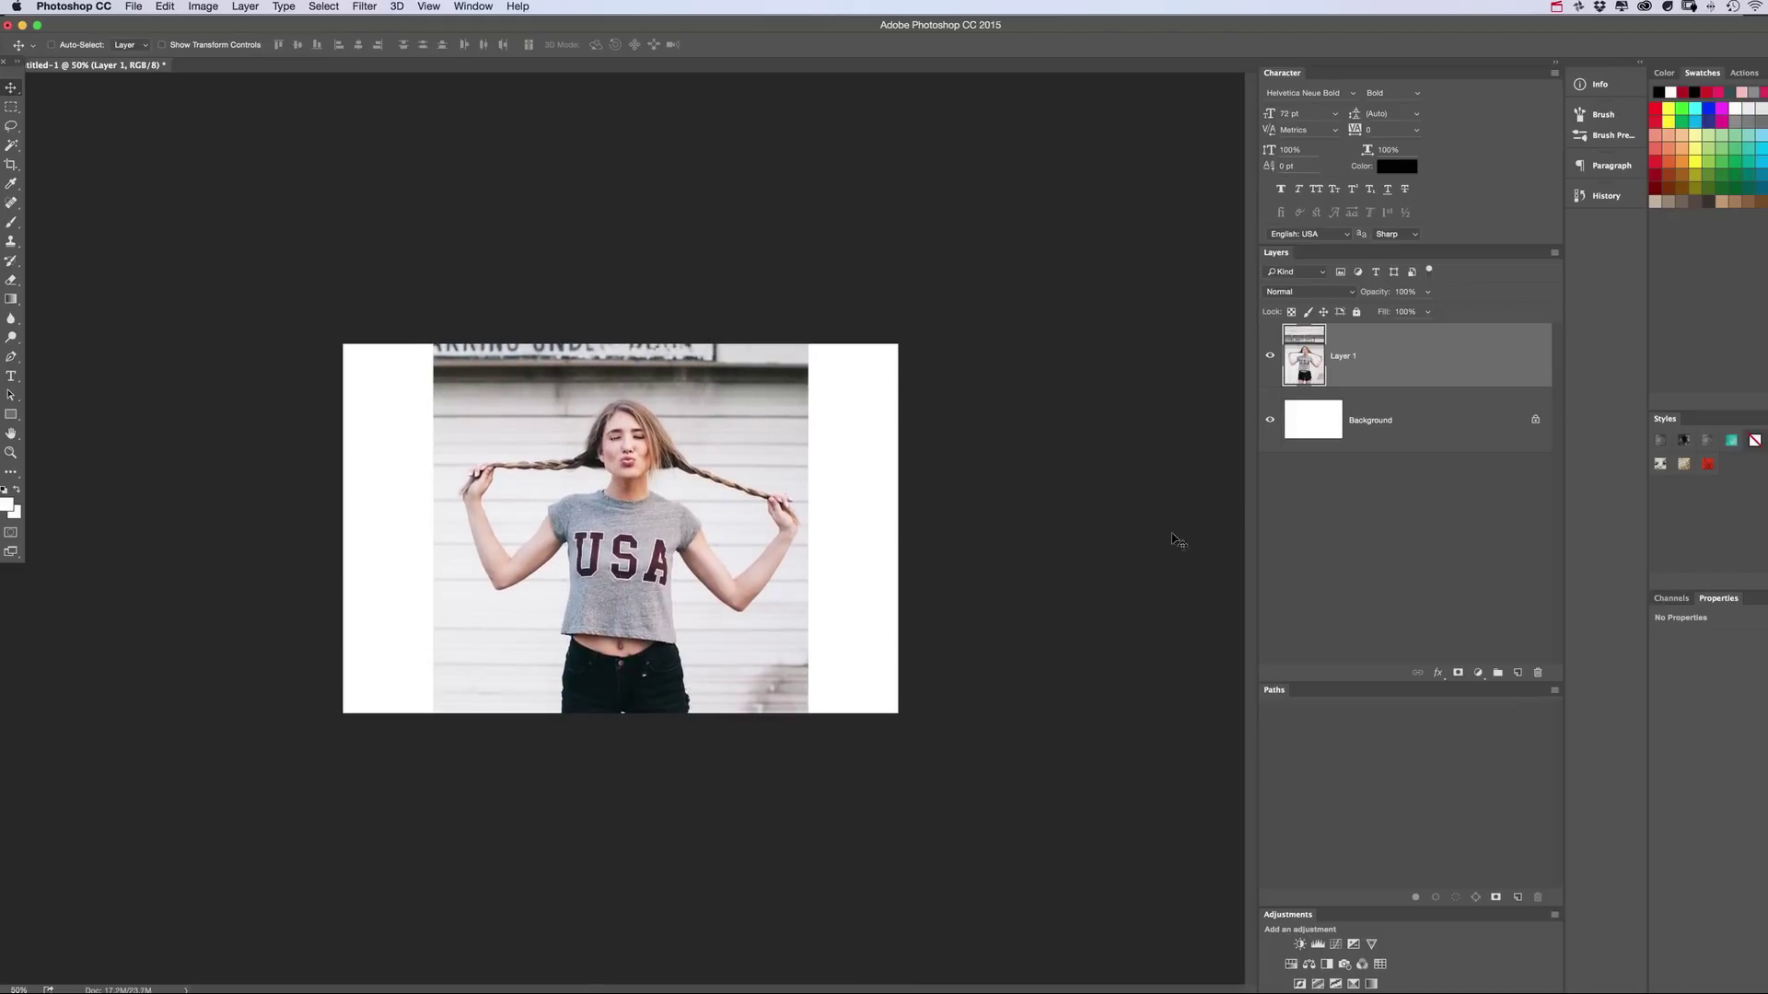
{"action": "key", "text": "t"}
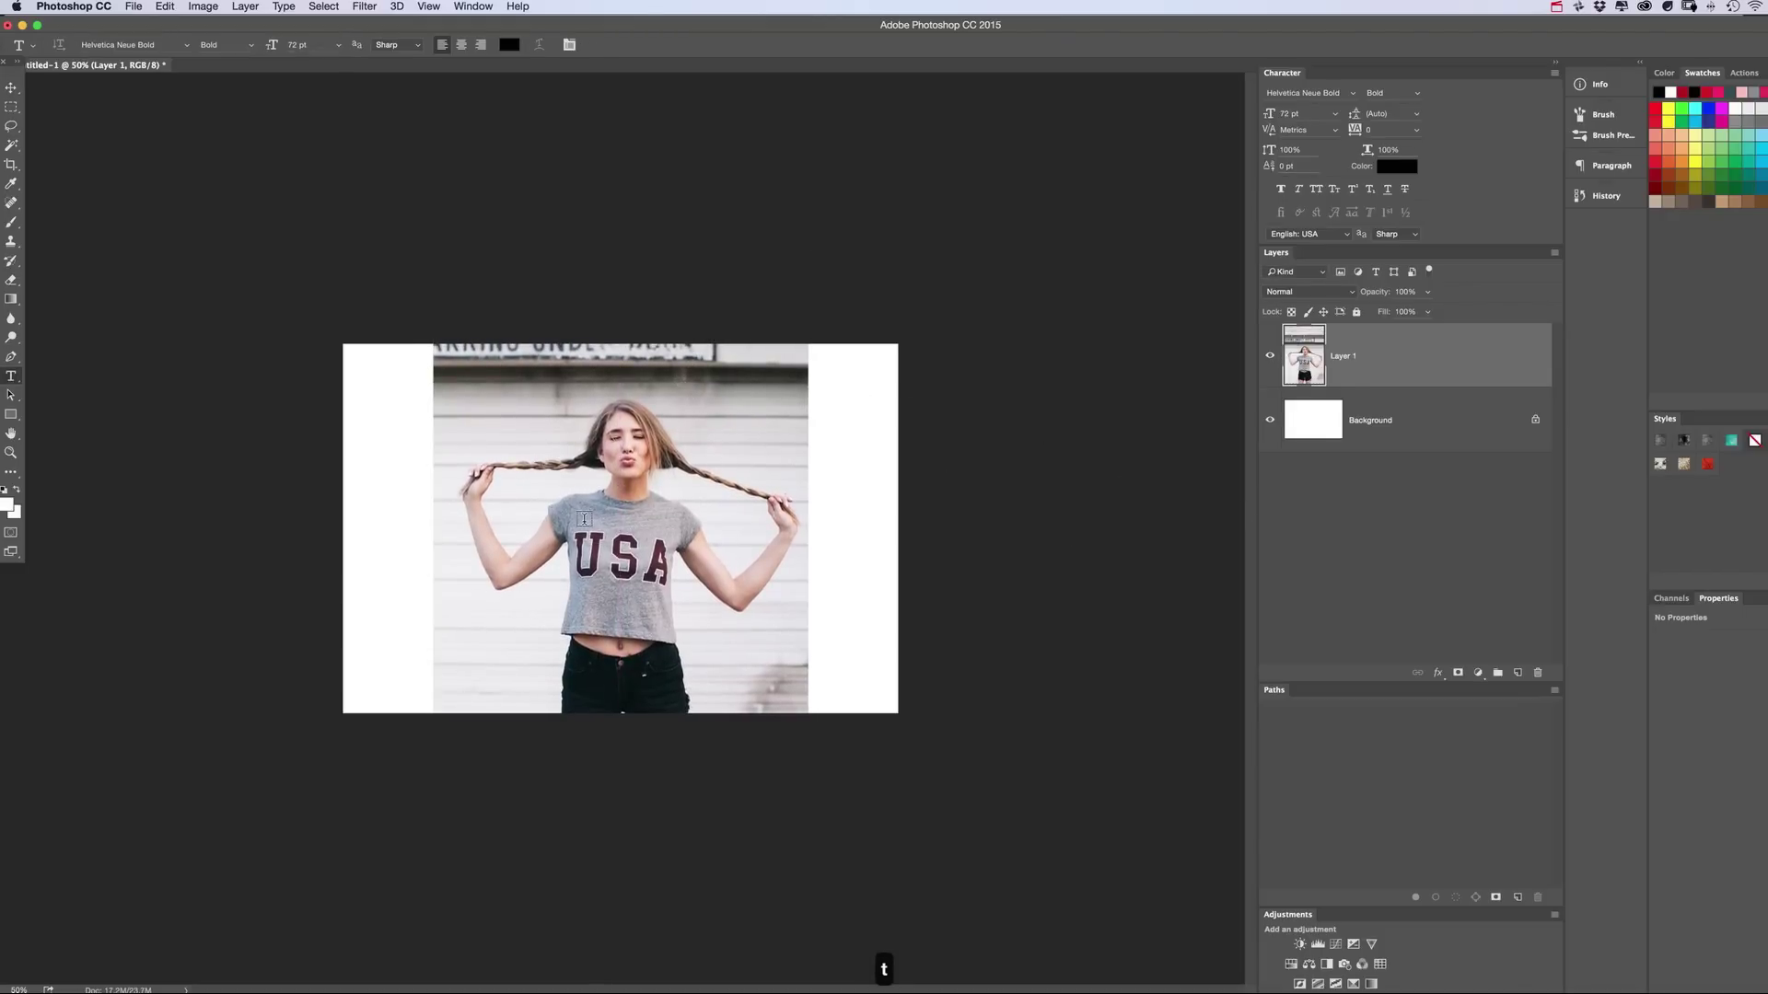
{"action": "left_click", "coordinate": [584, 518]}
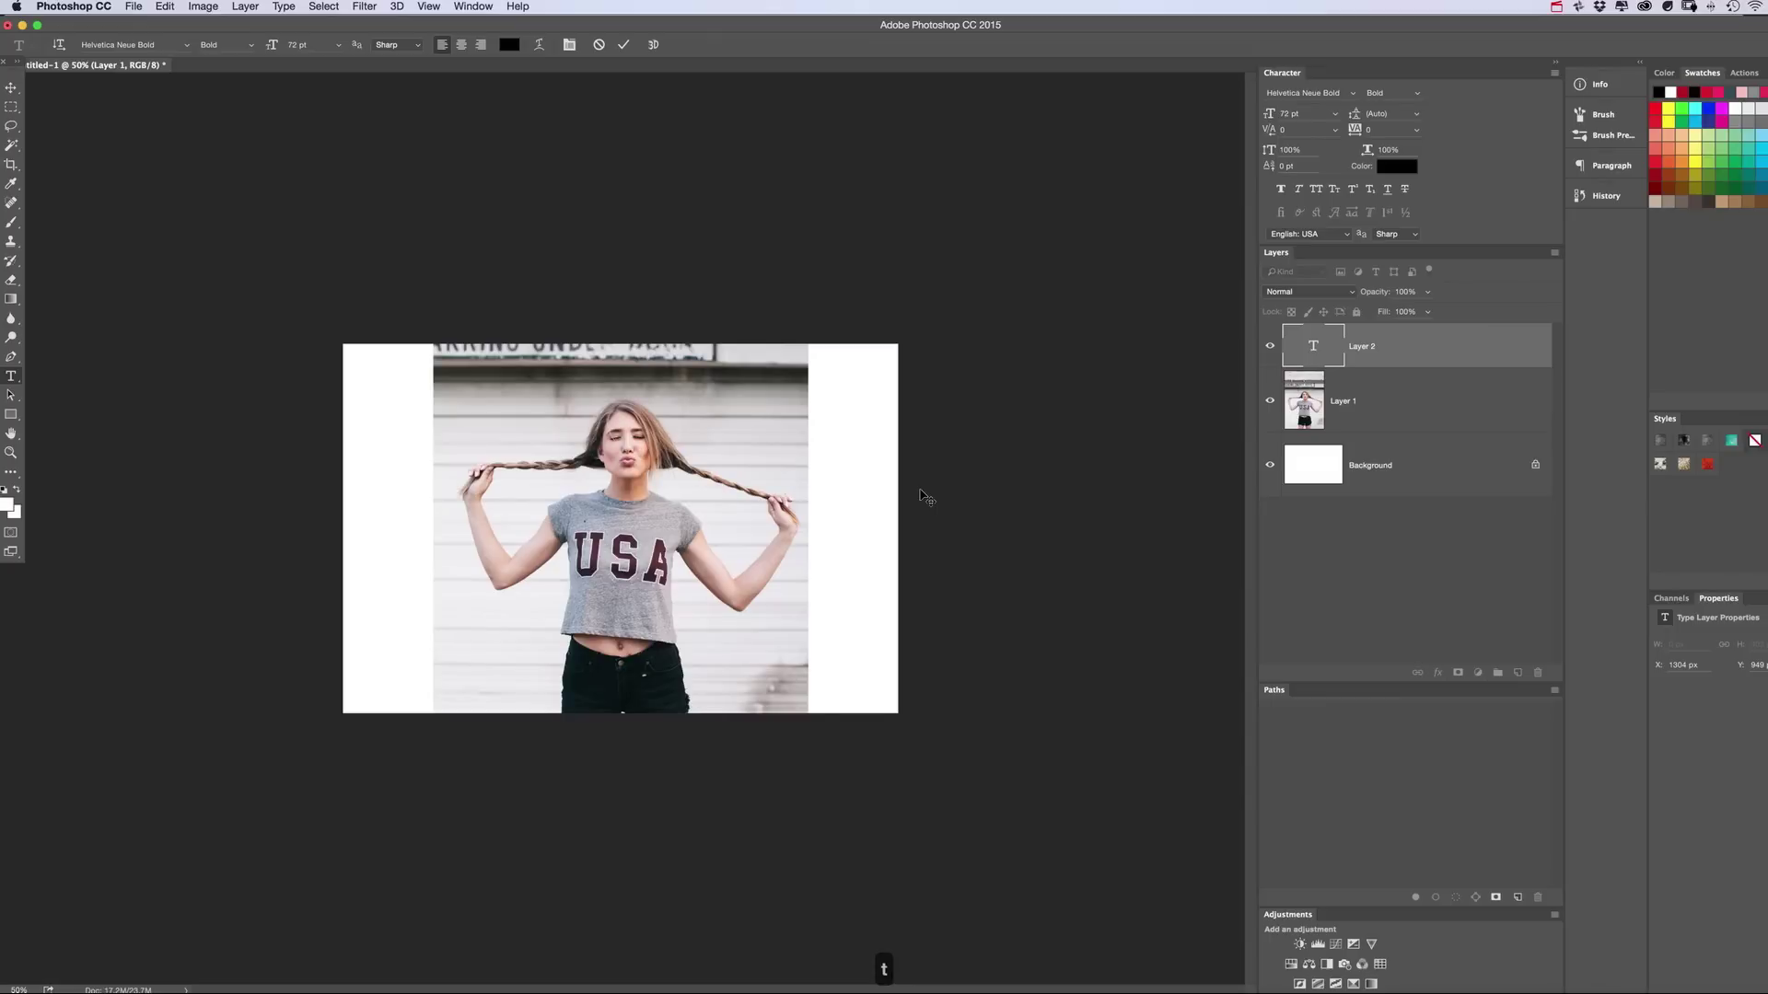
{"action": "type", "text": "&"}
Enlarge the ampersand until it spans from the woman's head to her waist and centre it over her
{"action": "left_click", "coordinate": [11, 89]}
{"action": "key", "text": "super+t"}
{"action": "left_click_drag", "start_coordinate": [624, 472], "coordinate": [833, 405]}
{"action": "double_click", "coordinate": [608, 488]}
{"action": "left_click_drag", "start_coordinate": [607, 488], "coordinate": [619, 548]}
{"action": "key", "text": "super+t"}
{"action": "left_click_drag", "start_coordinate": [701, 418], "coordinate": [734, 358]}
{"action": "double_click", "coordinate": [632, 456]}
{"action": "mouse_move", "coordinate": [632, 457]}
{"action": "left_mouse_down"}
{"action": "mouse_move", "coordinate": [632, 433]}
{"action": "mouse_move", "coordinate": [635, 458]}
{"action": "left_mouse_up"}
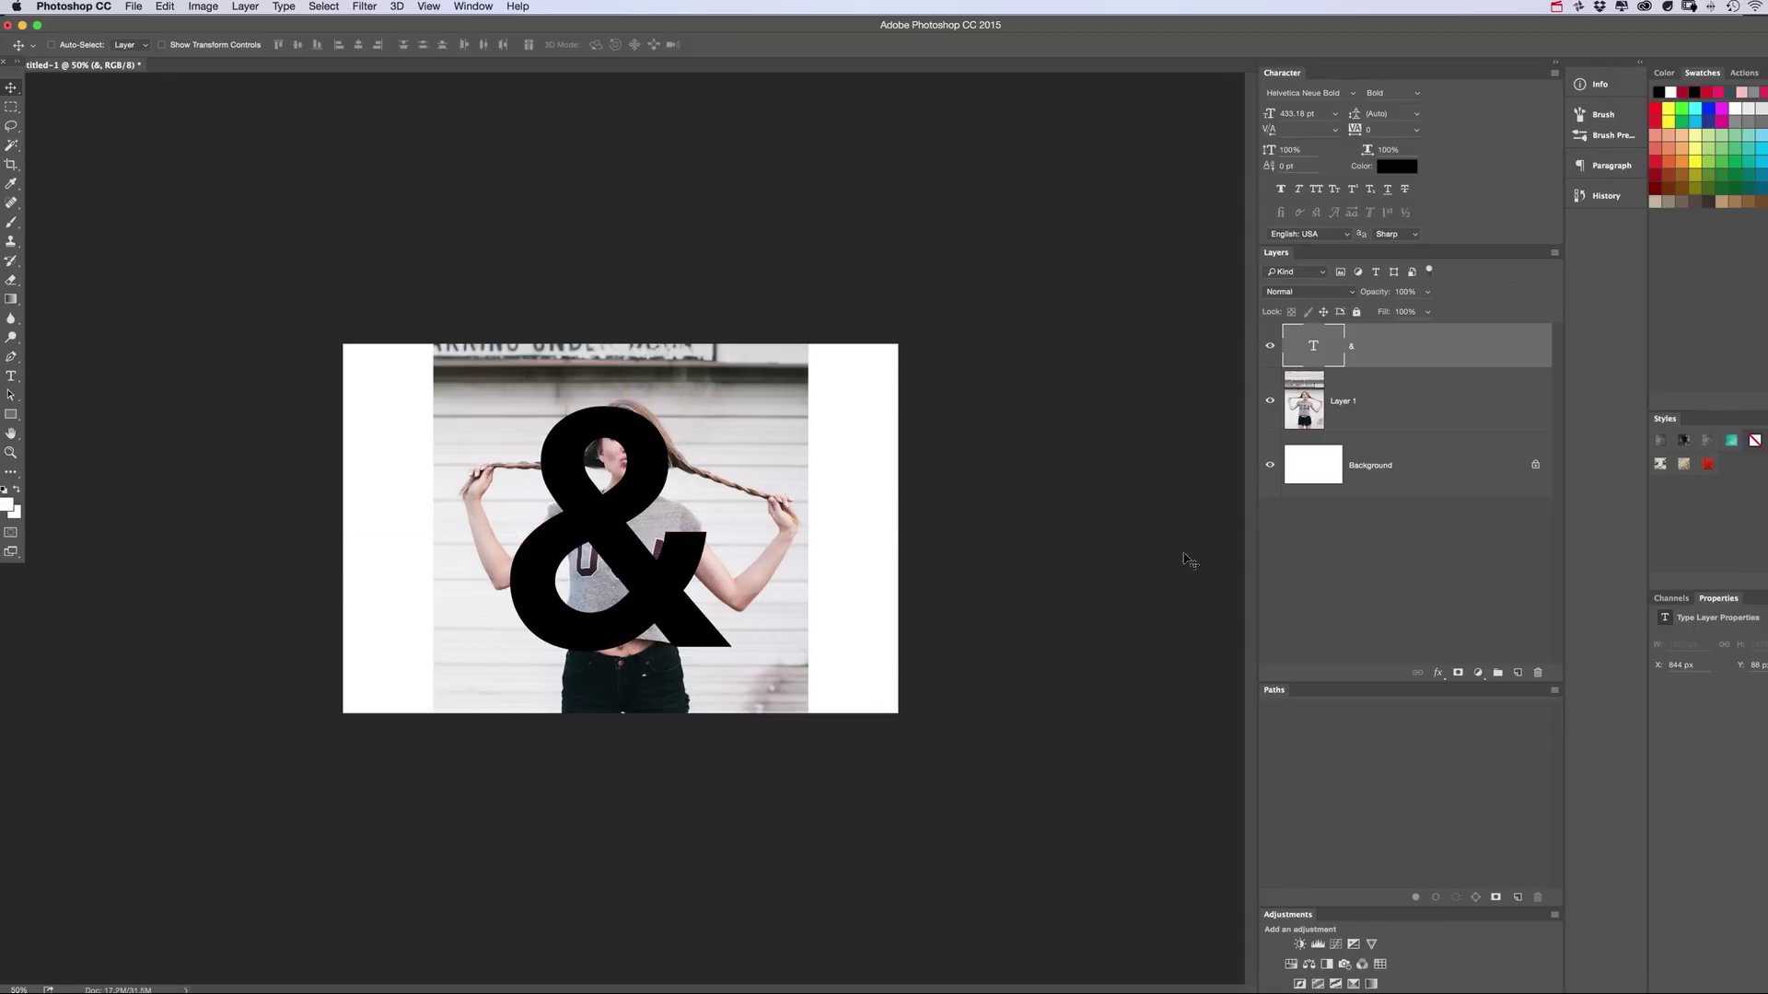
Group the ampersand text layer with the photo layer and expand the group
{"action": "left_click", "coordinate": [1419, 406], "text": "shift"}
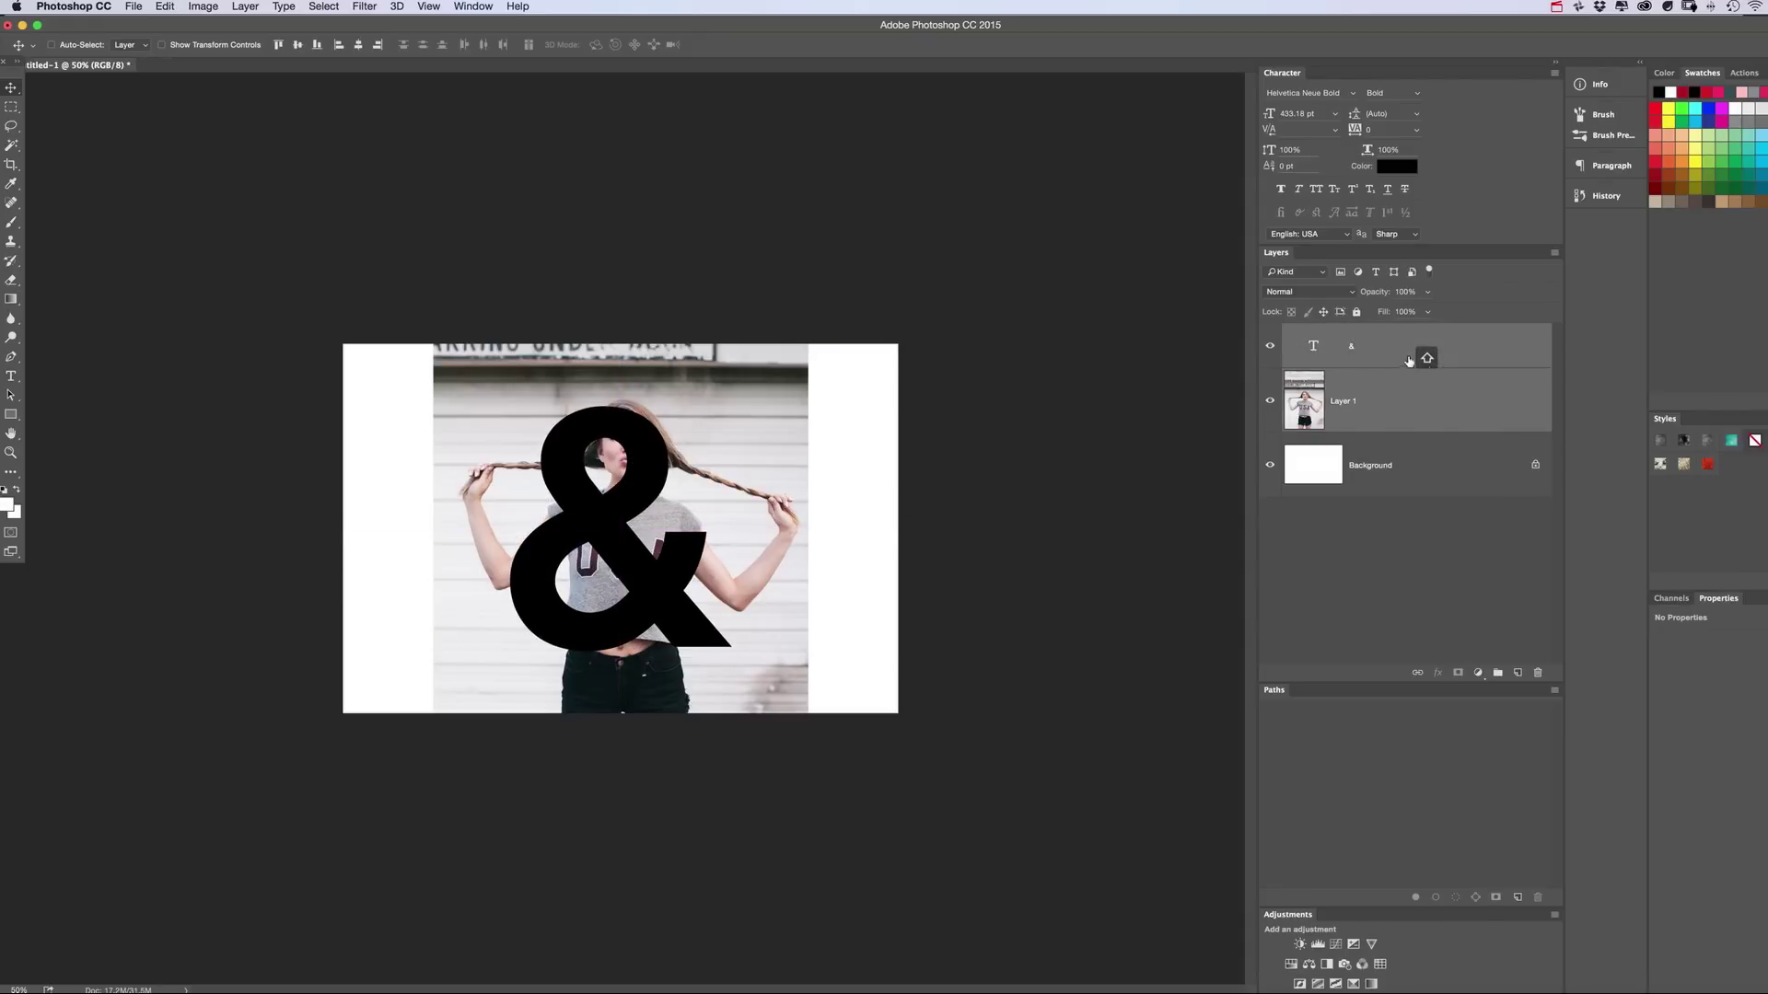
{"action": "key", "text": "super+g"}
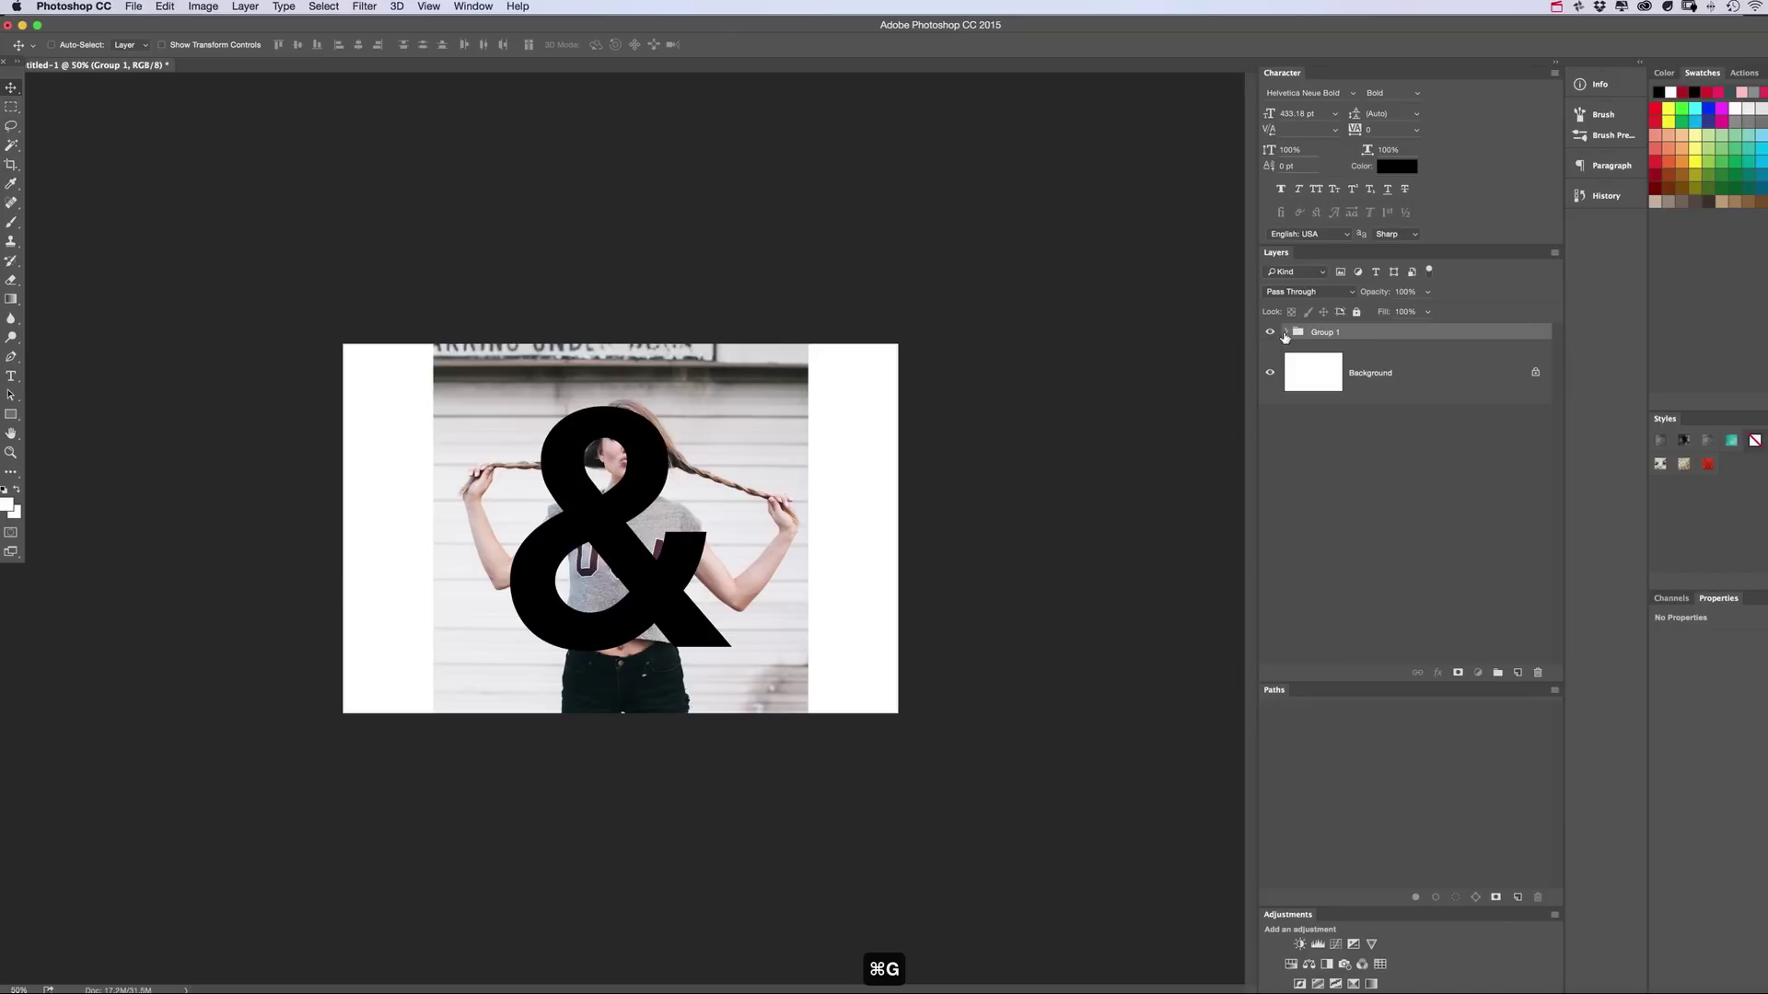
{"action": "left_click", "coordinate": [1288, 331]}
Rename the photo layer as Under
{"action": "left_click", "coordinate": [1405, 433]}
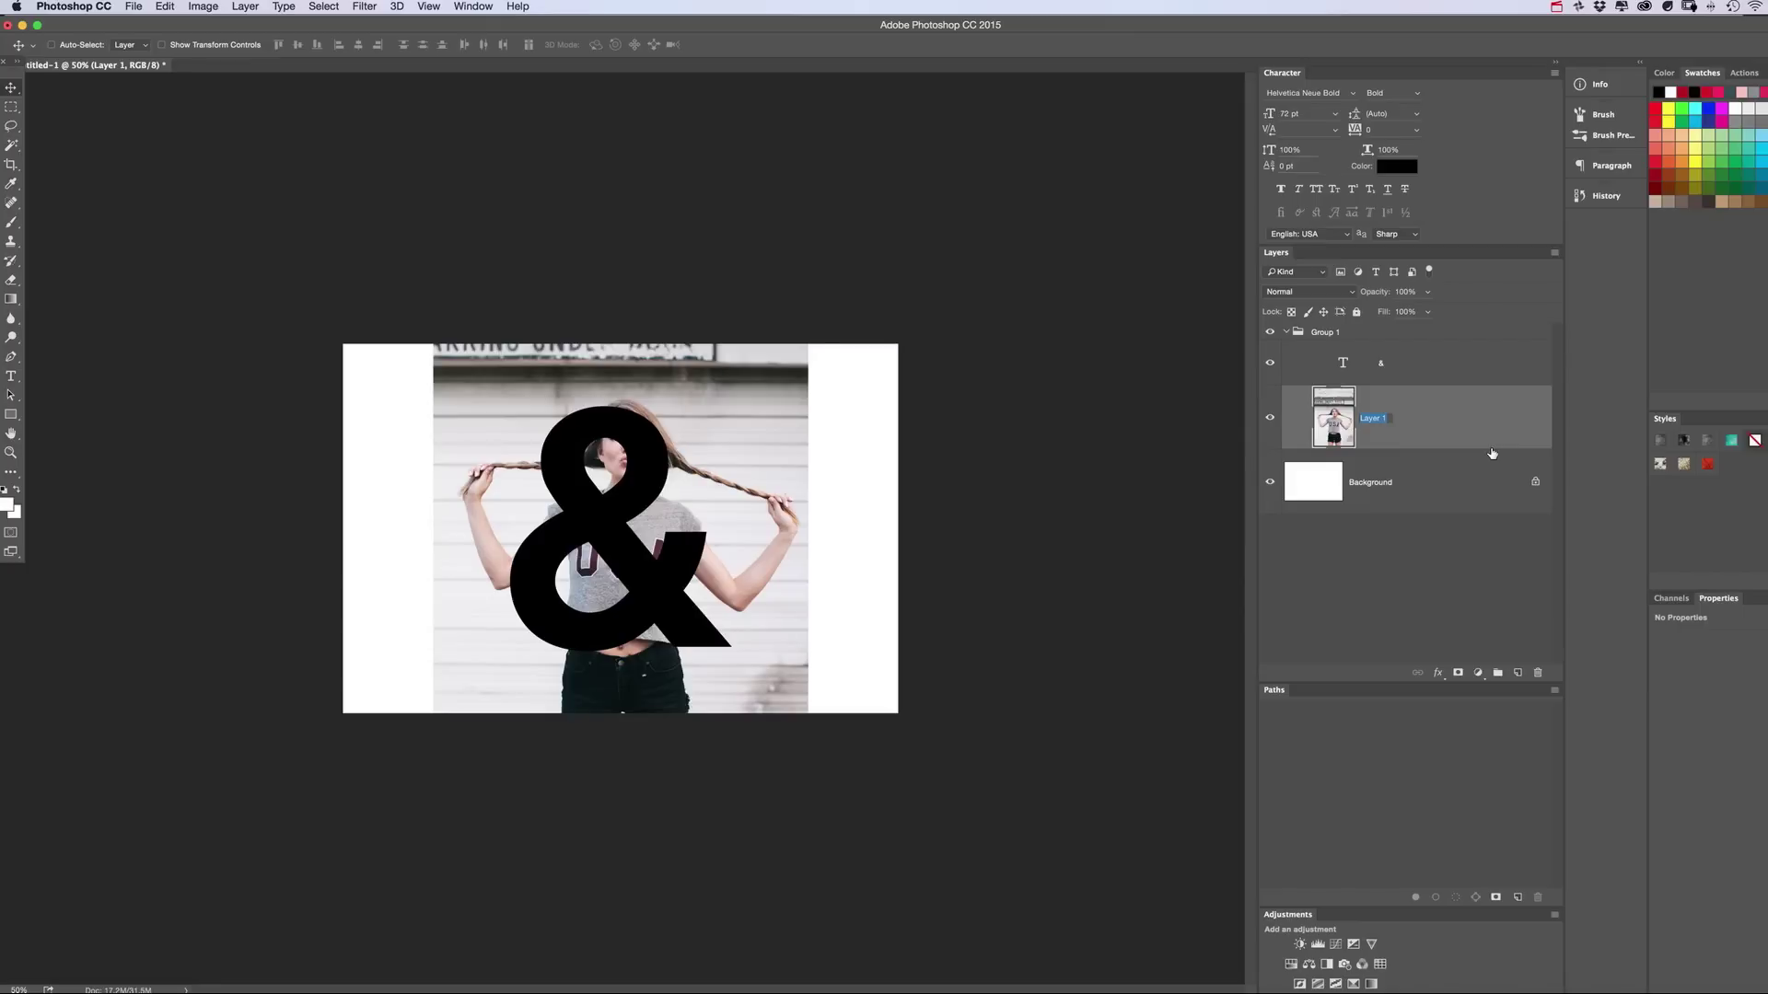
{"action": "type", "text": "Under"}
{"action": "key", "text": "Return"}
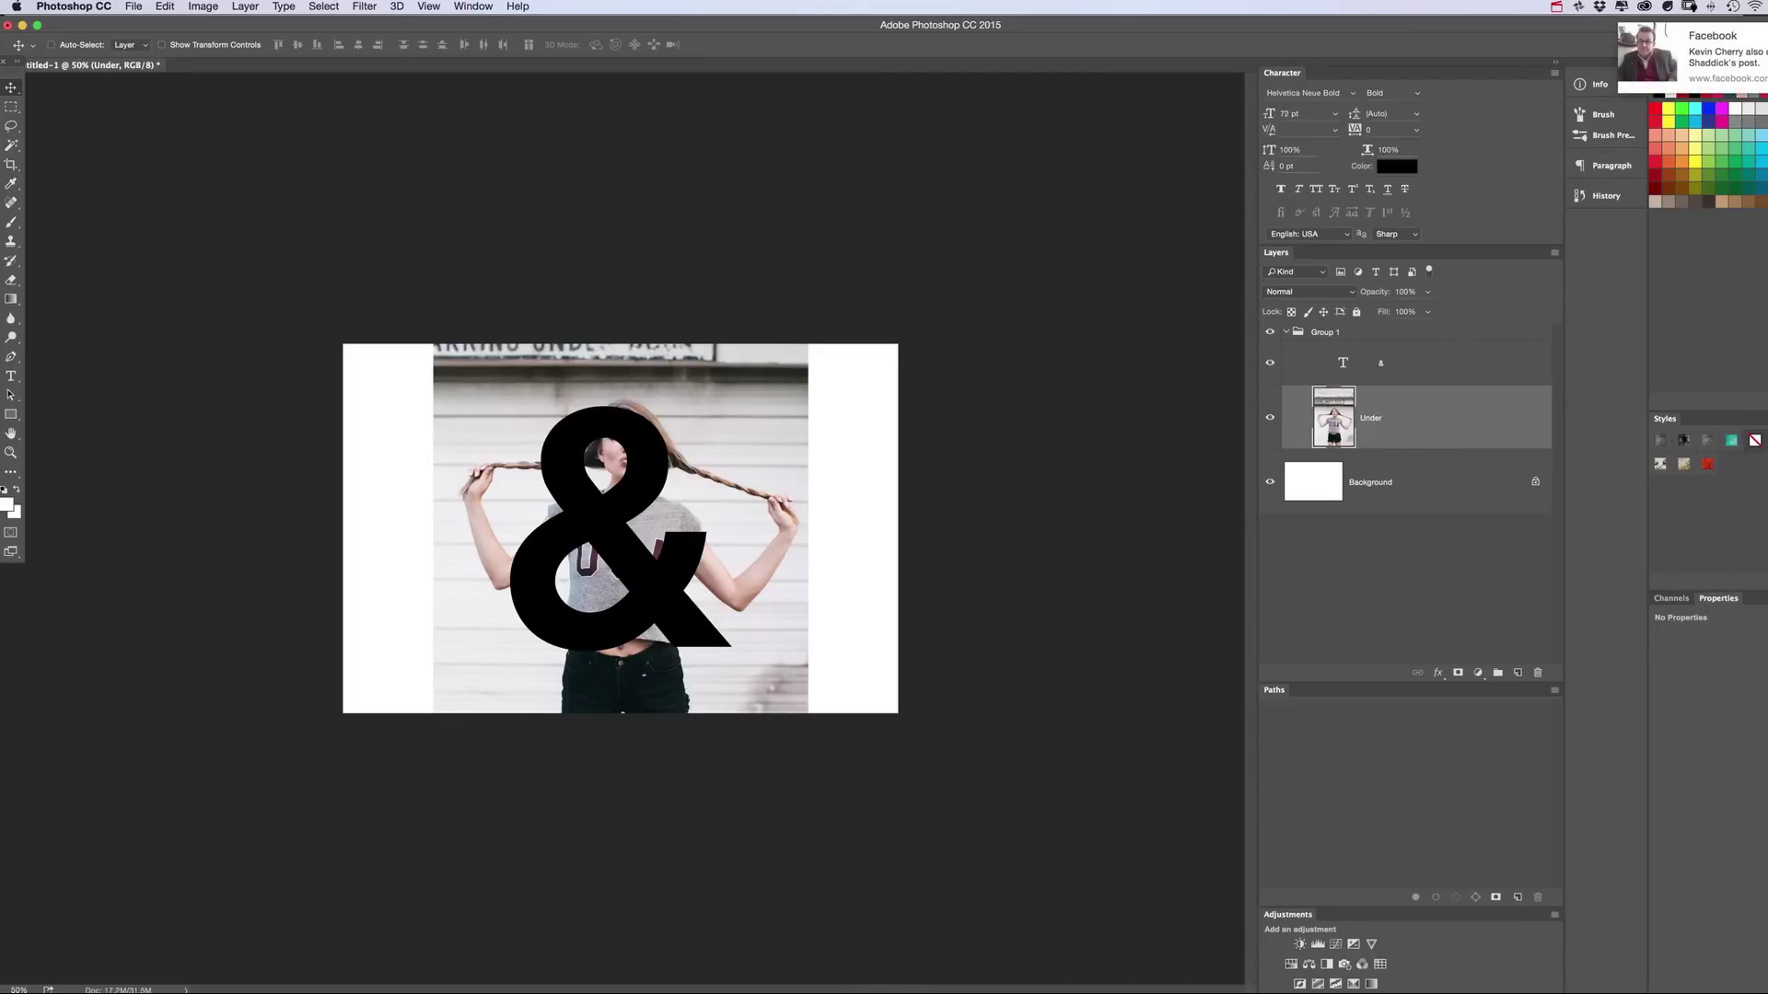
Duplicate the Under layer as Above and move the copy over the ampersand text layer
{"action": "right_click", "coordinate": [1425, 410]}
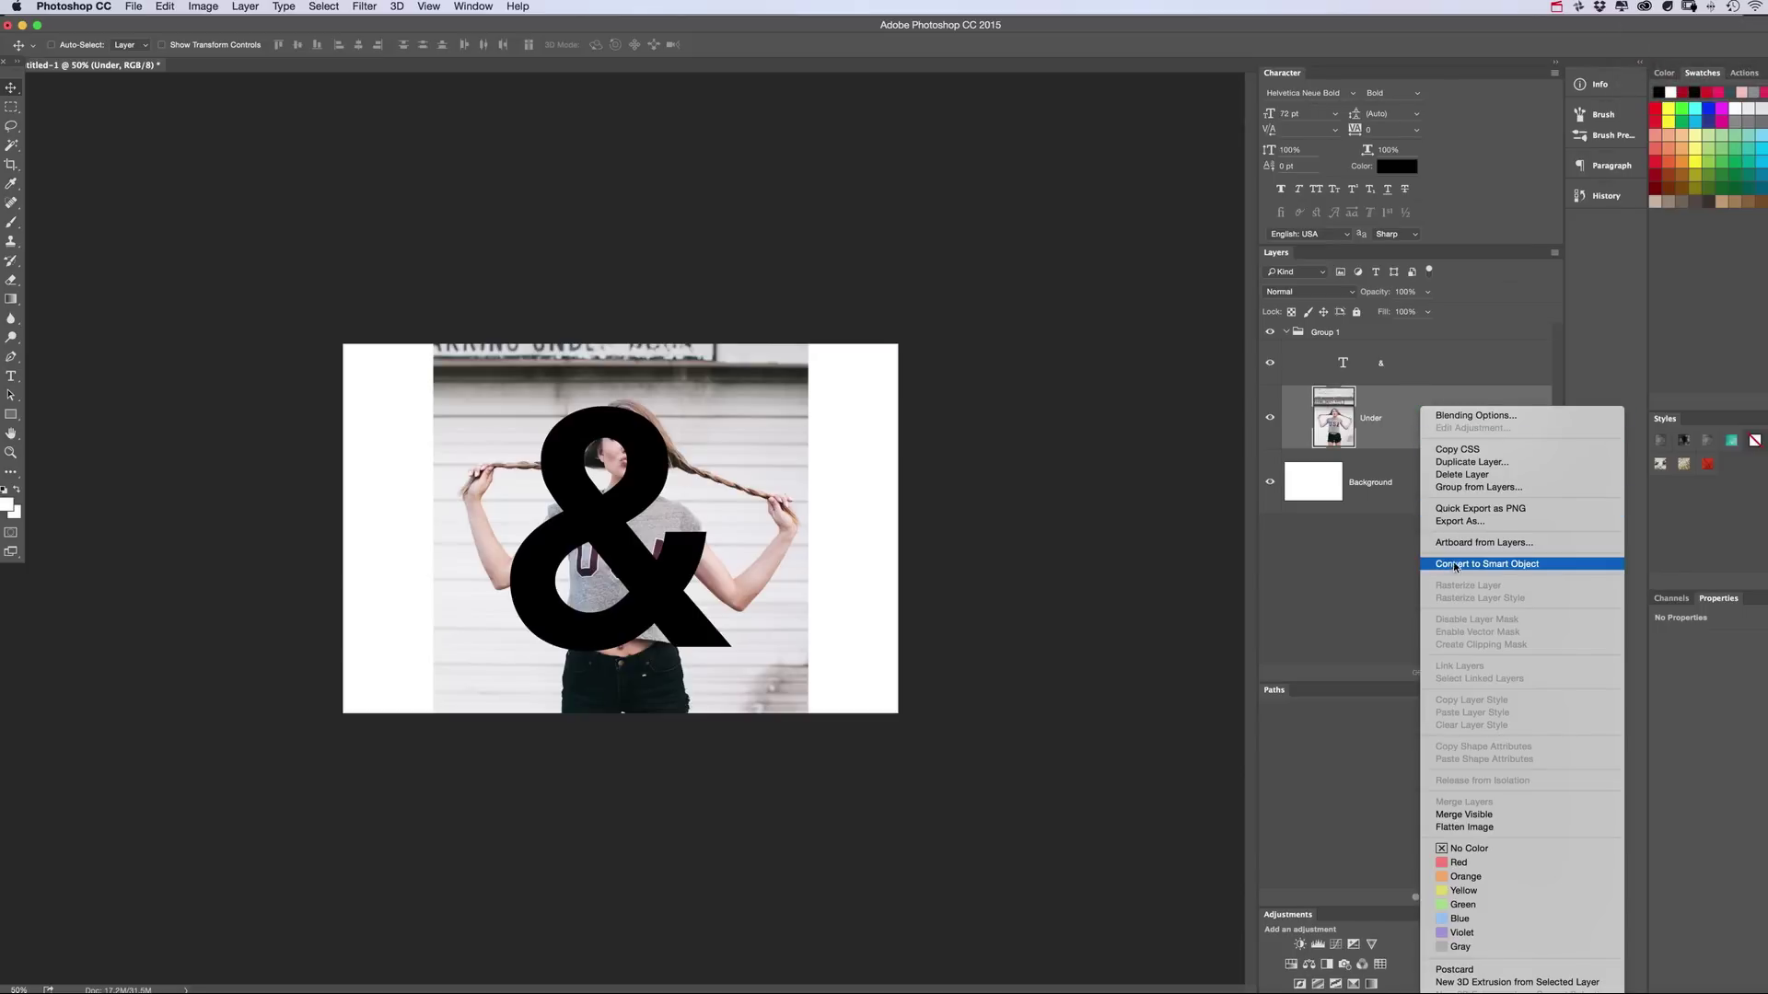
{"action": "left_click", "coordinate": [1459, 462]}
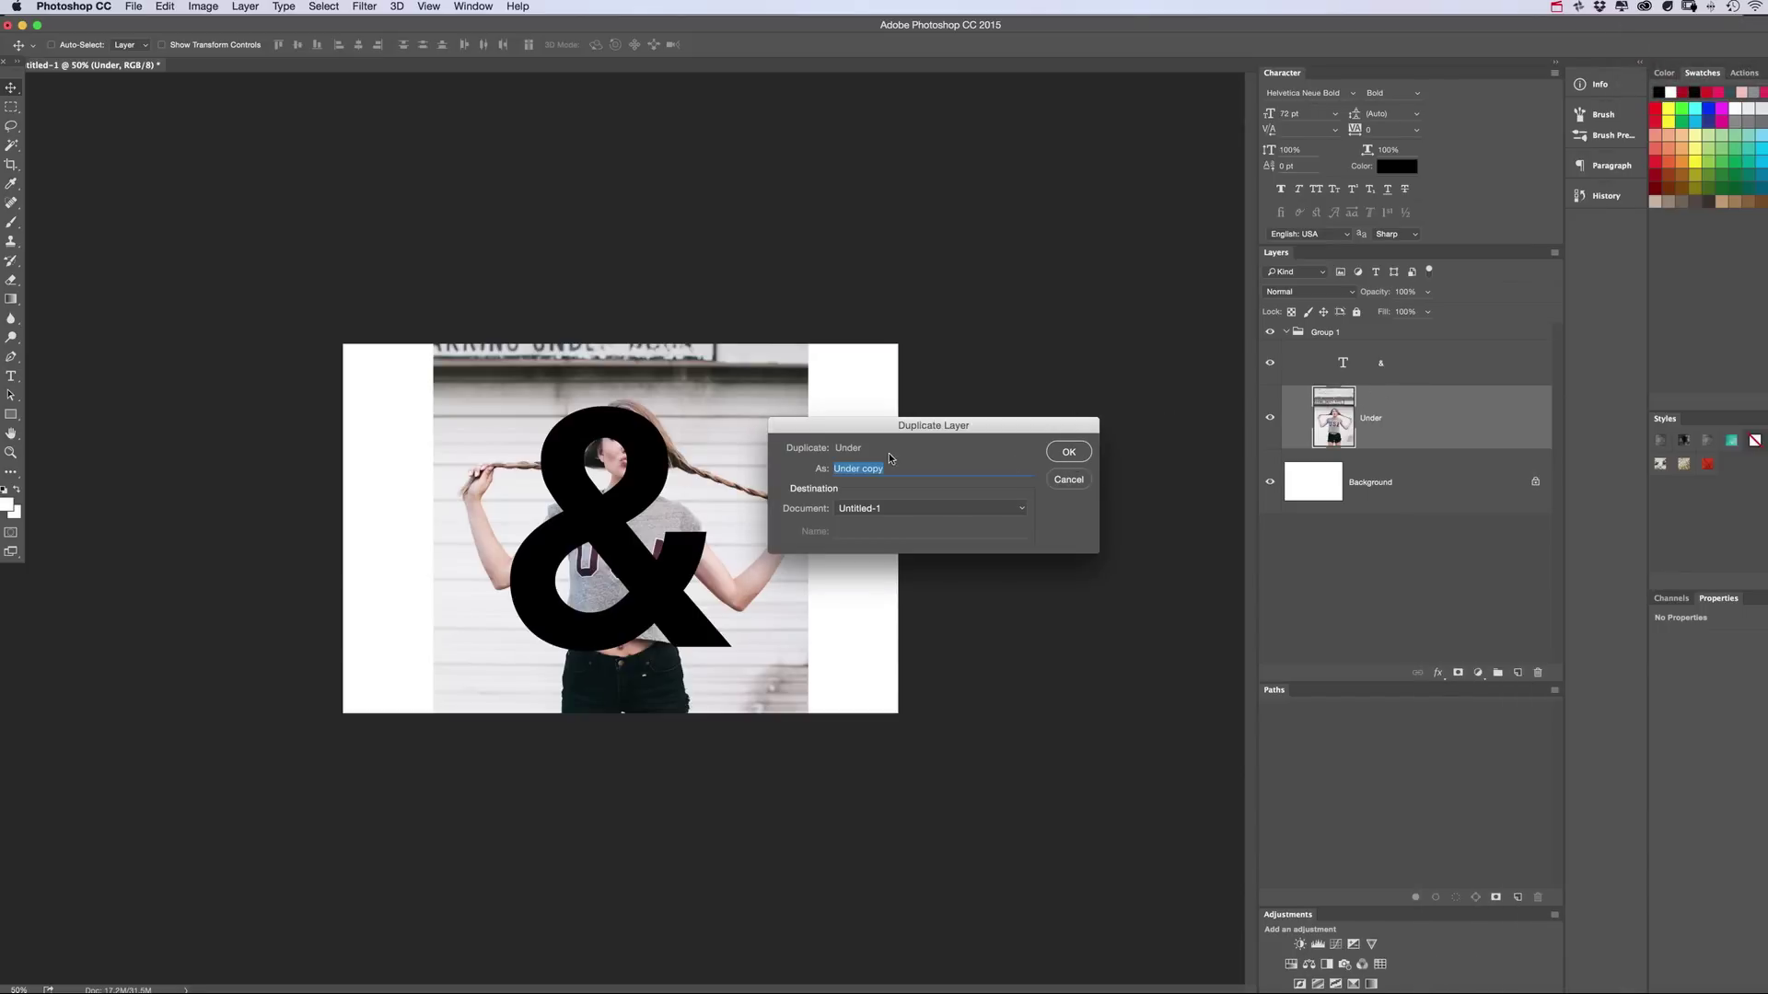
{"action": "type", "text": "Above"}
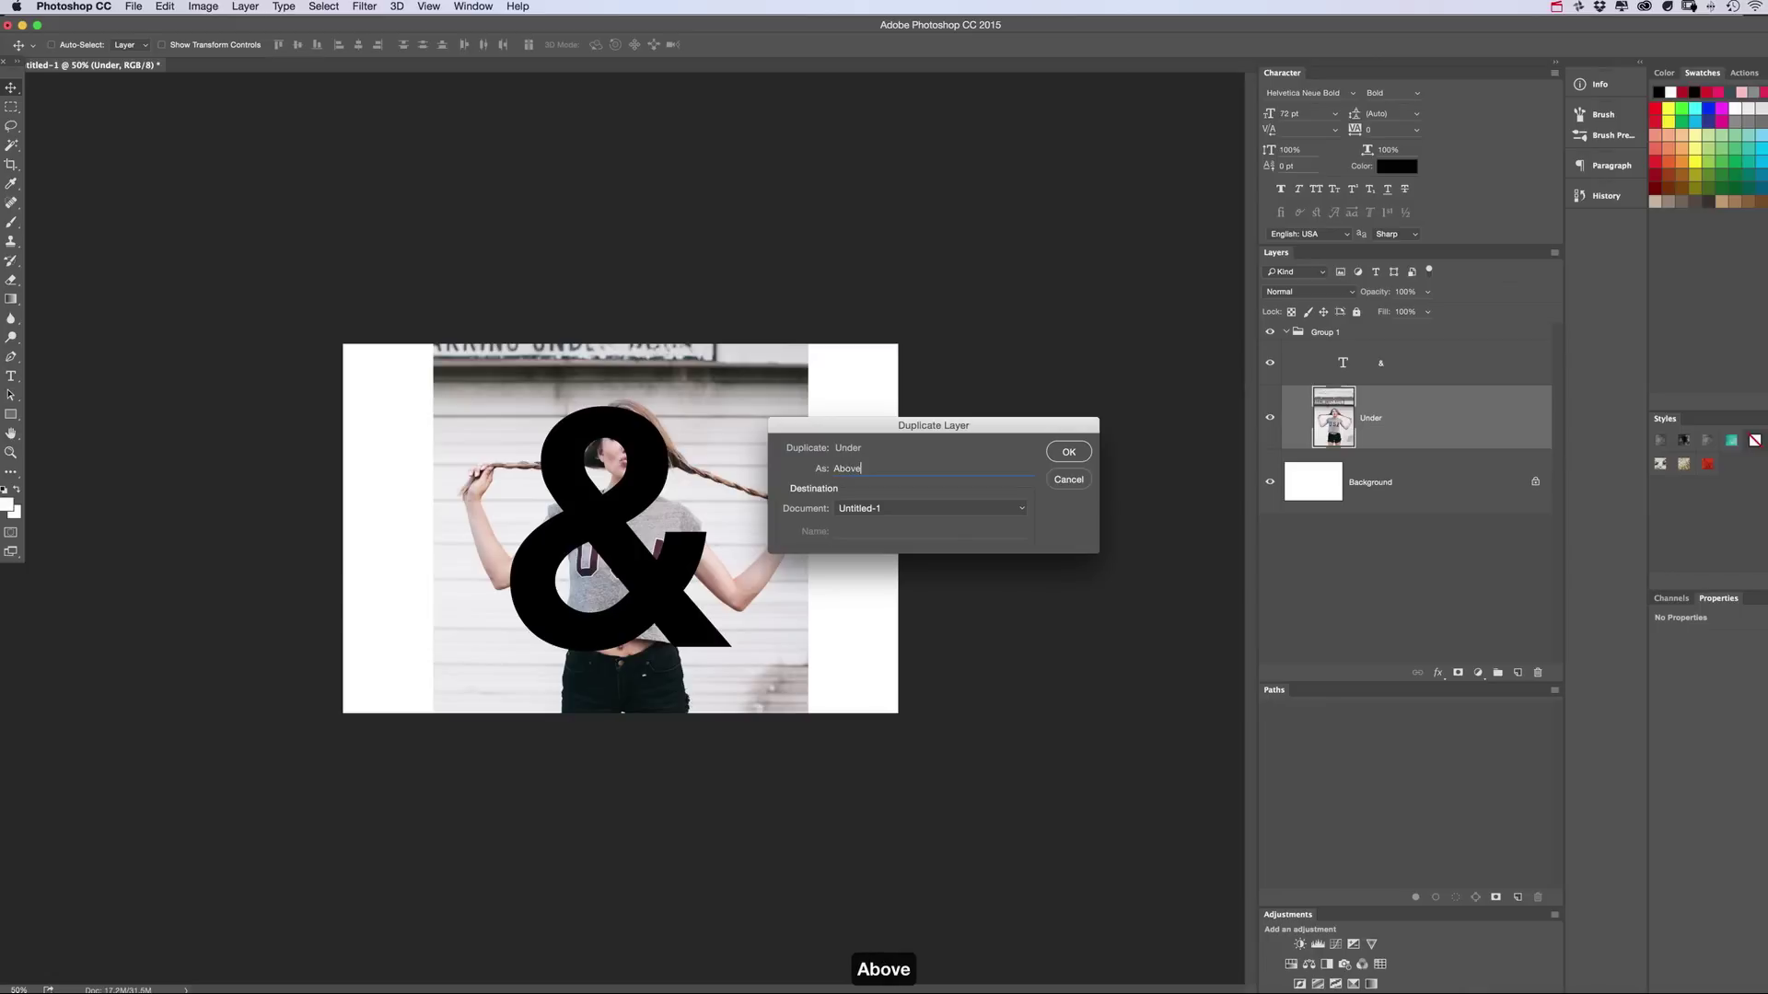
{"action": "key", "text": "Return"}
{"action": "left_click_drag", "start_coordinate": [1373, 422], "coordinate": [1414, 359]}
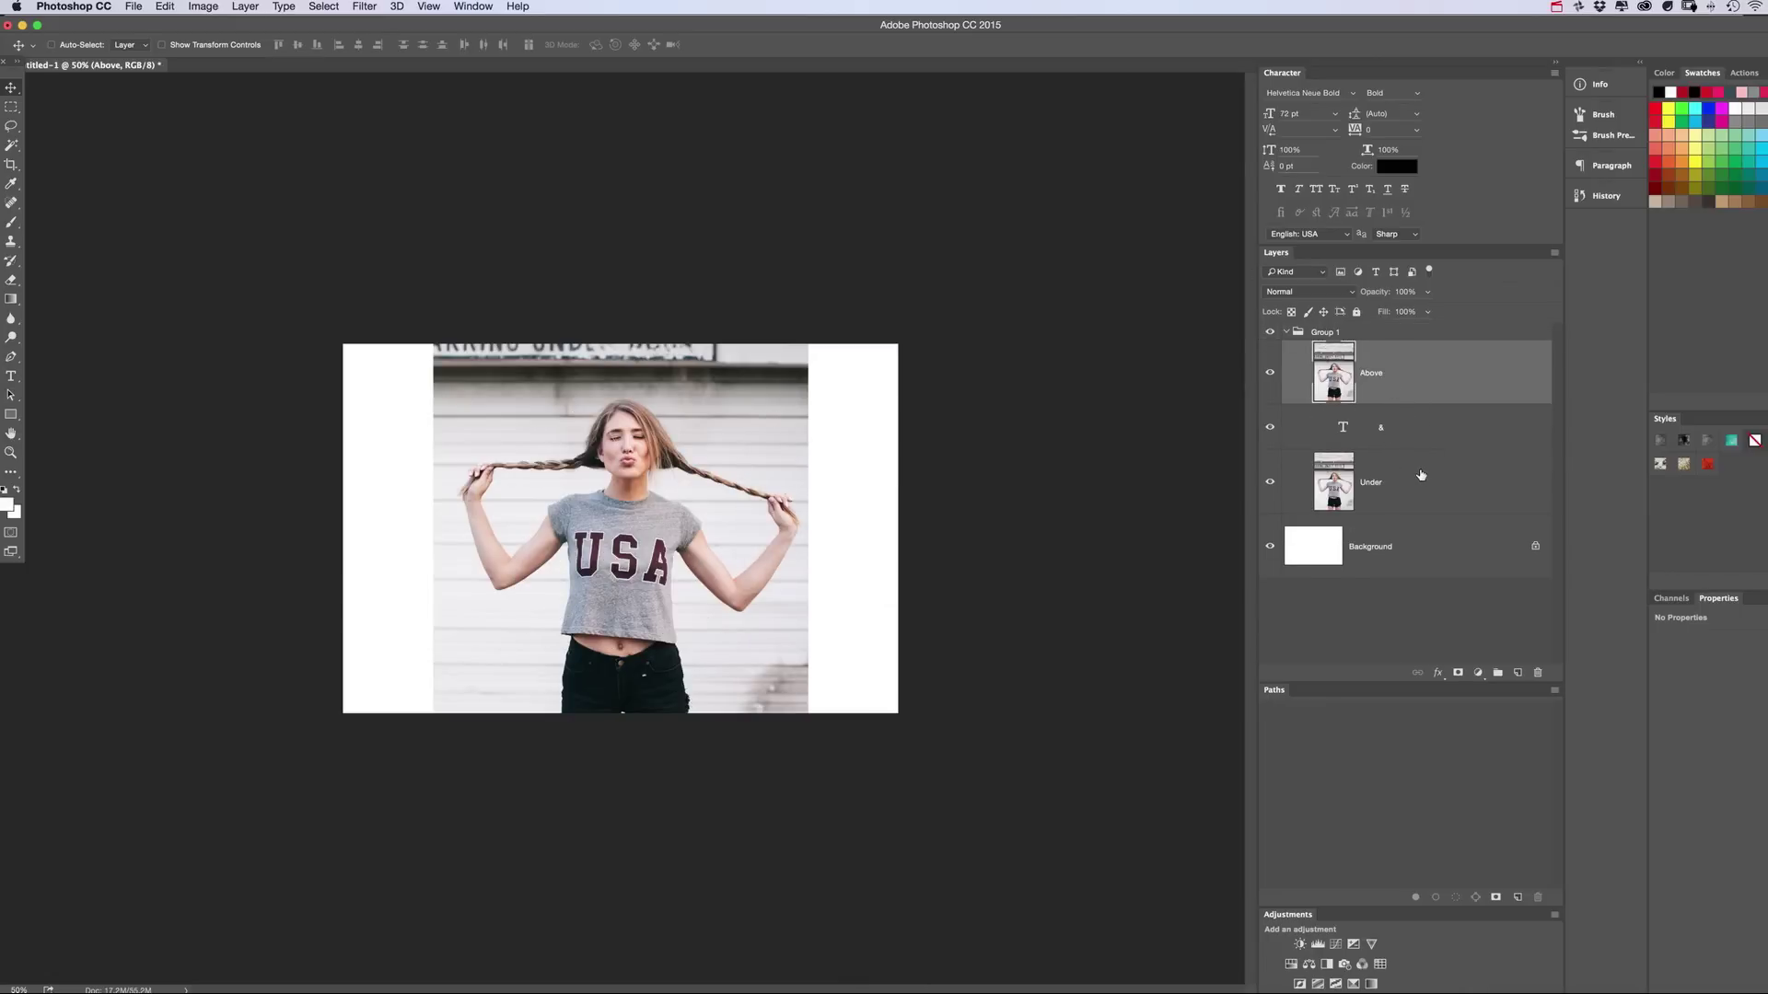
Clip the Above layer to the ampersand text and check the result by briefly hiding the Under layer
{"action": "left_click", "coordinate": [1383, 402], "text": "alt"}
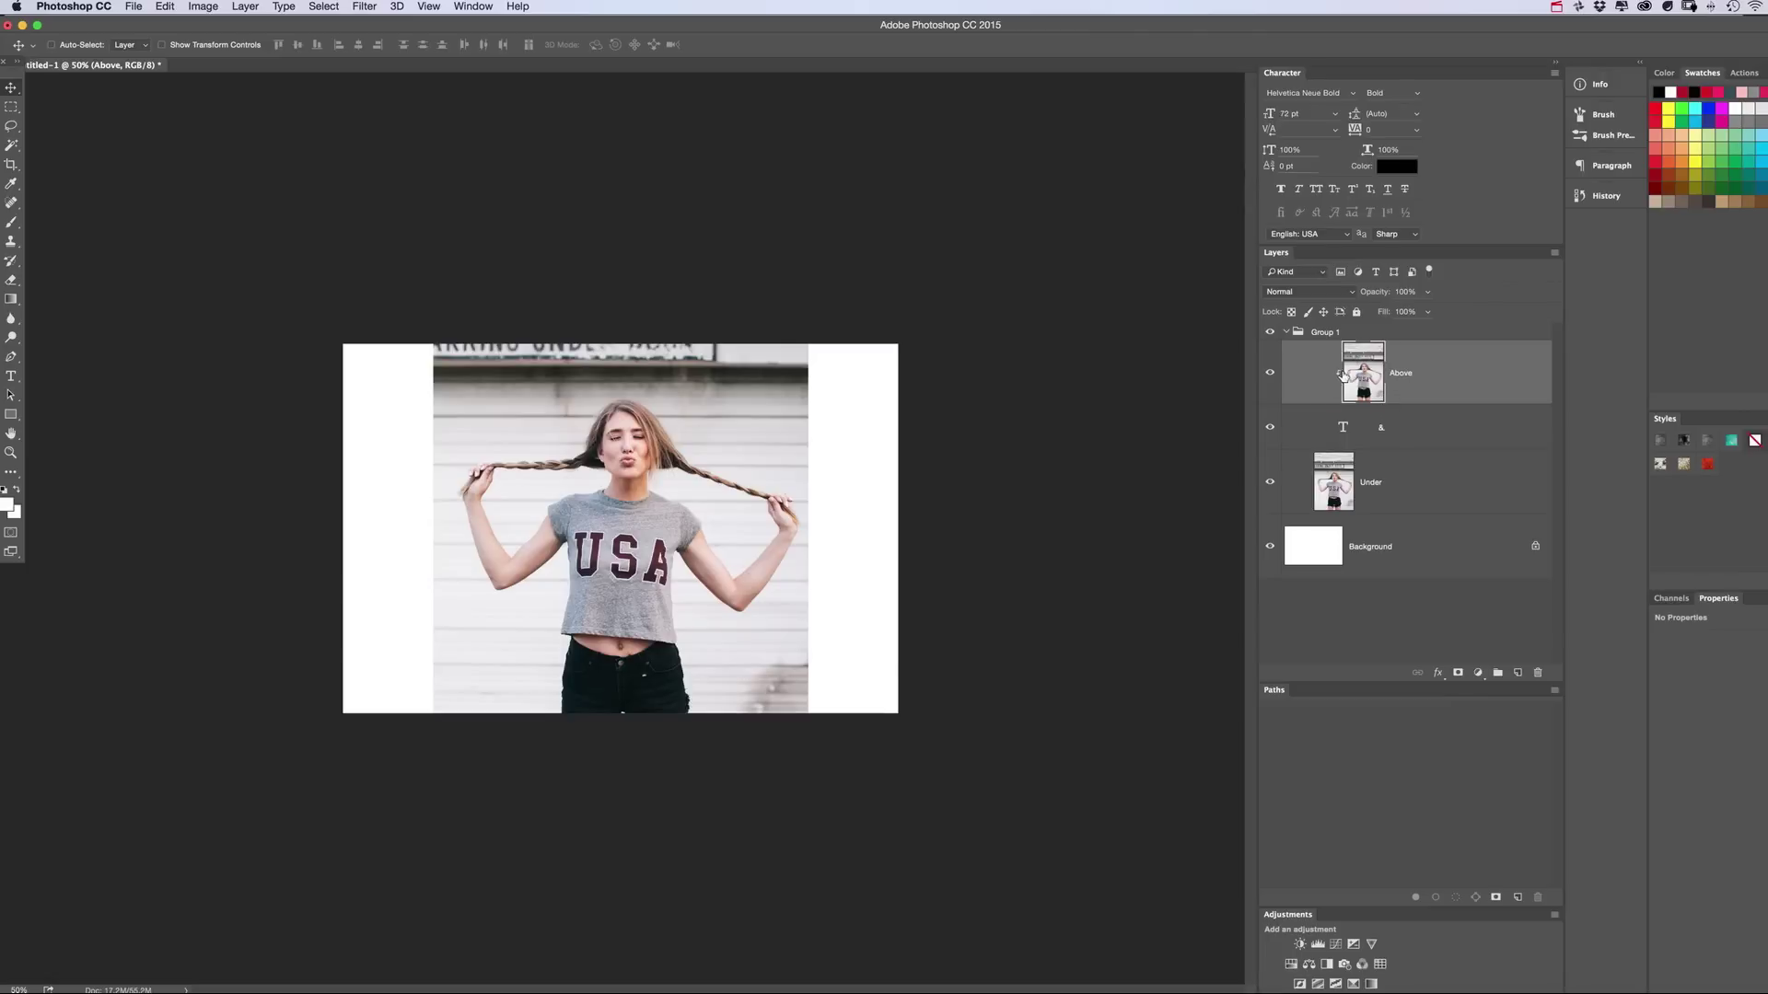
{"action": "left_click", "coordinate": [1269, 480]}
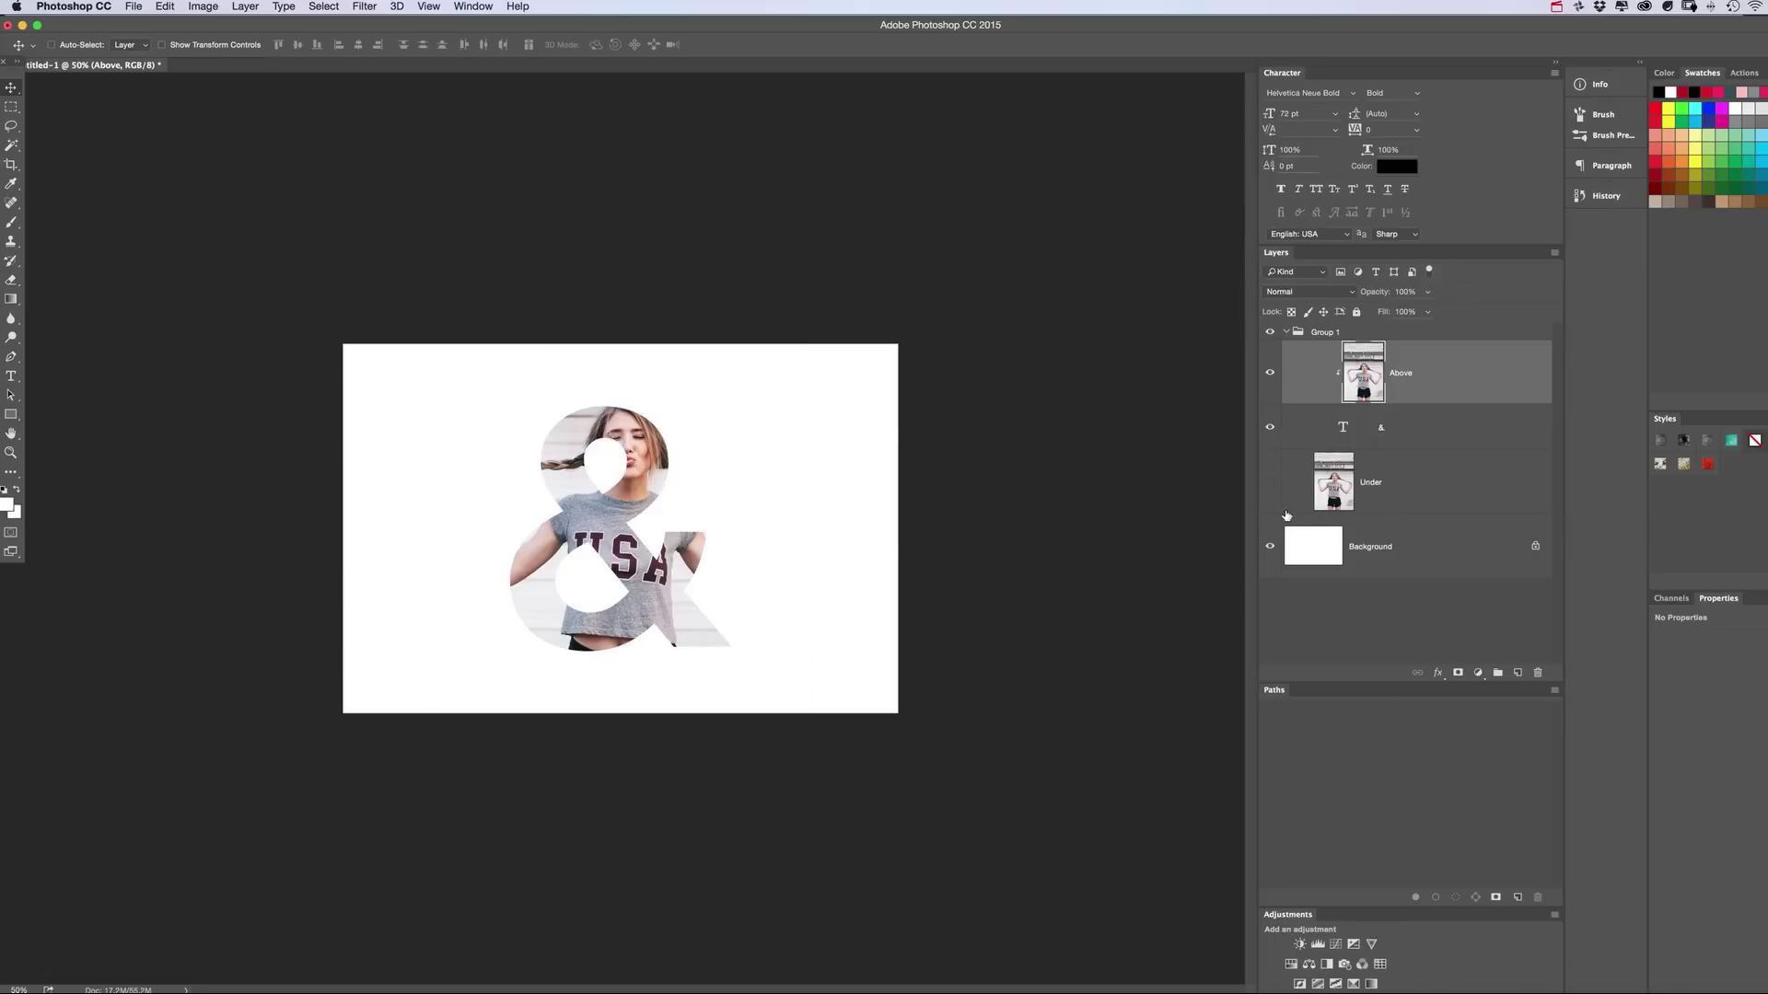
{"action": "left_click", "coordinate": [1269, 481]}
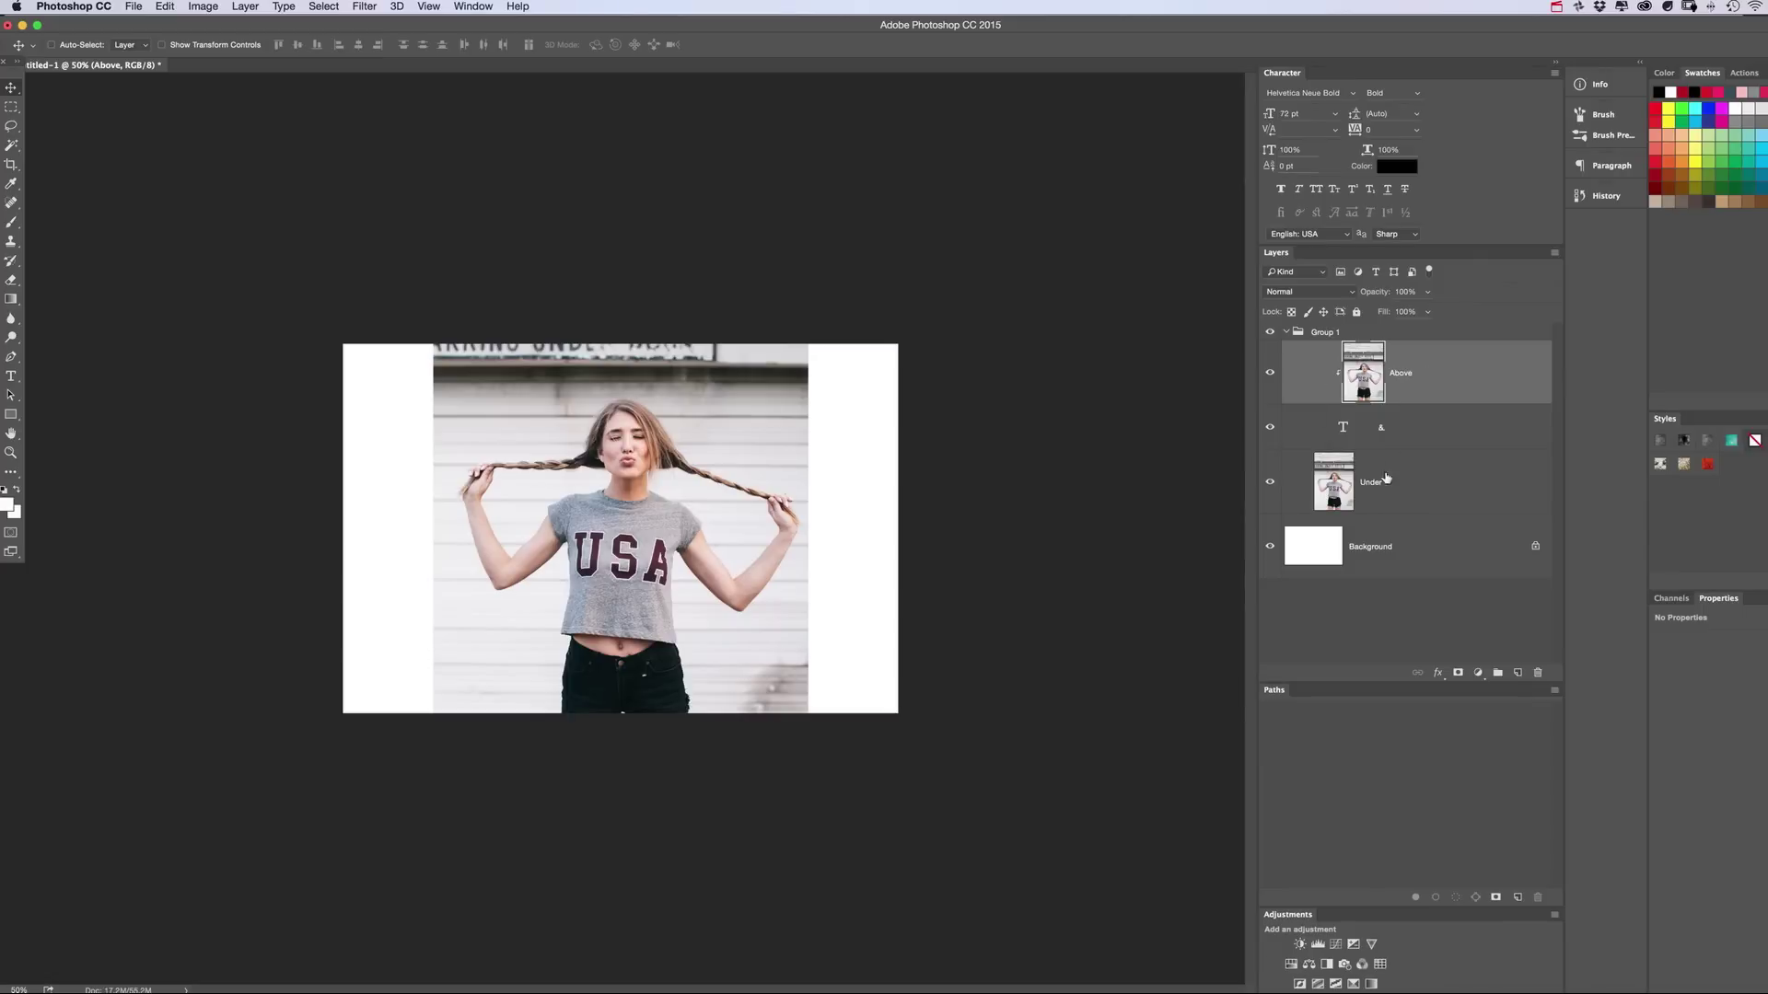
Add a layer mask to the Under layer and invert it to black
{"action": "left_click", "coordinate": [1391, 481]}
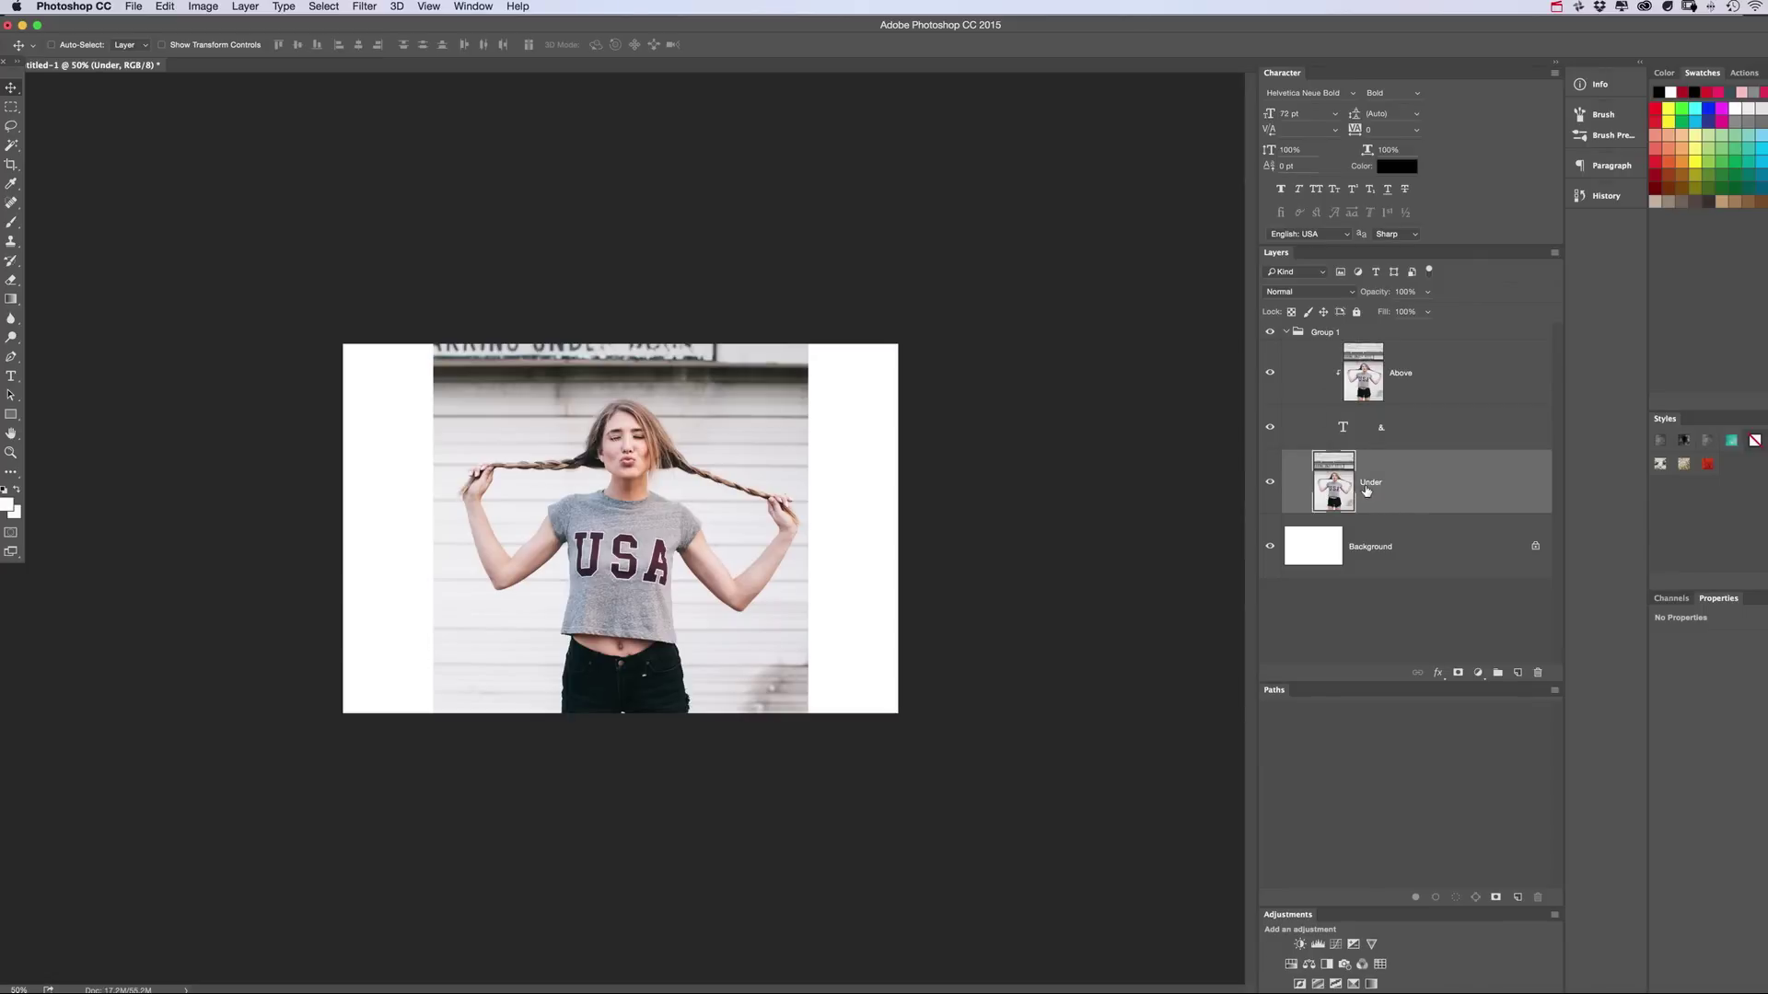
{"action": "left_click", "coordinate": [1459, 675]}
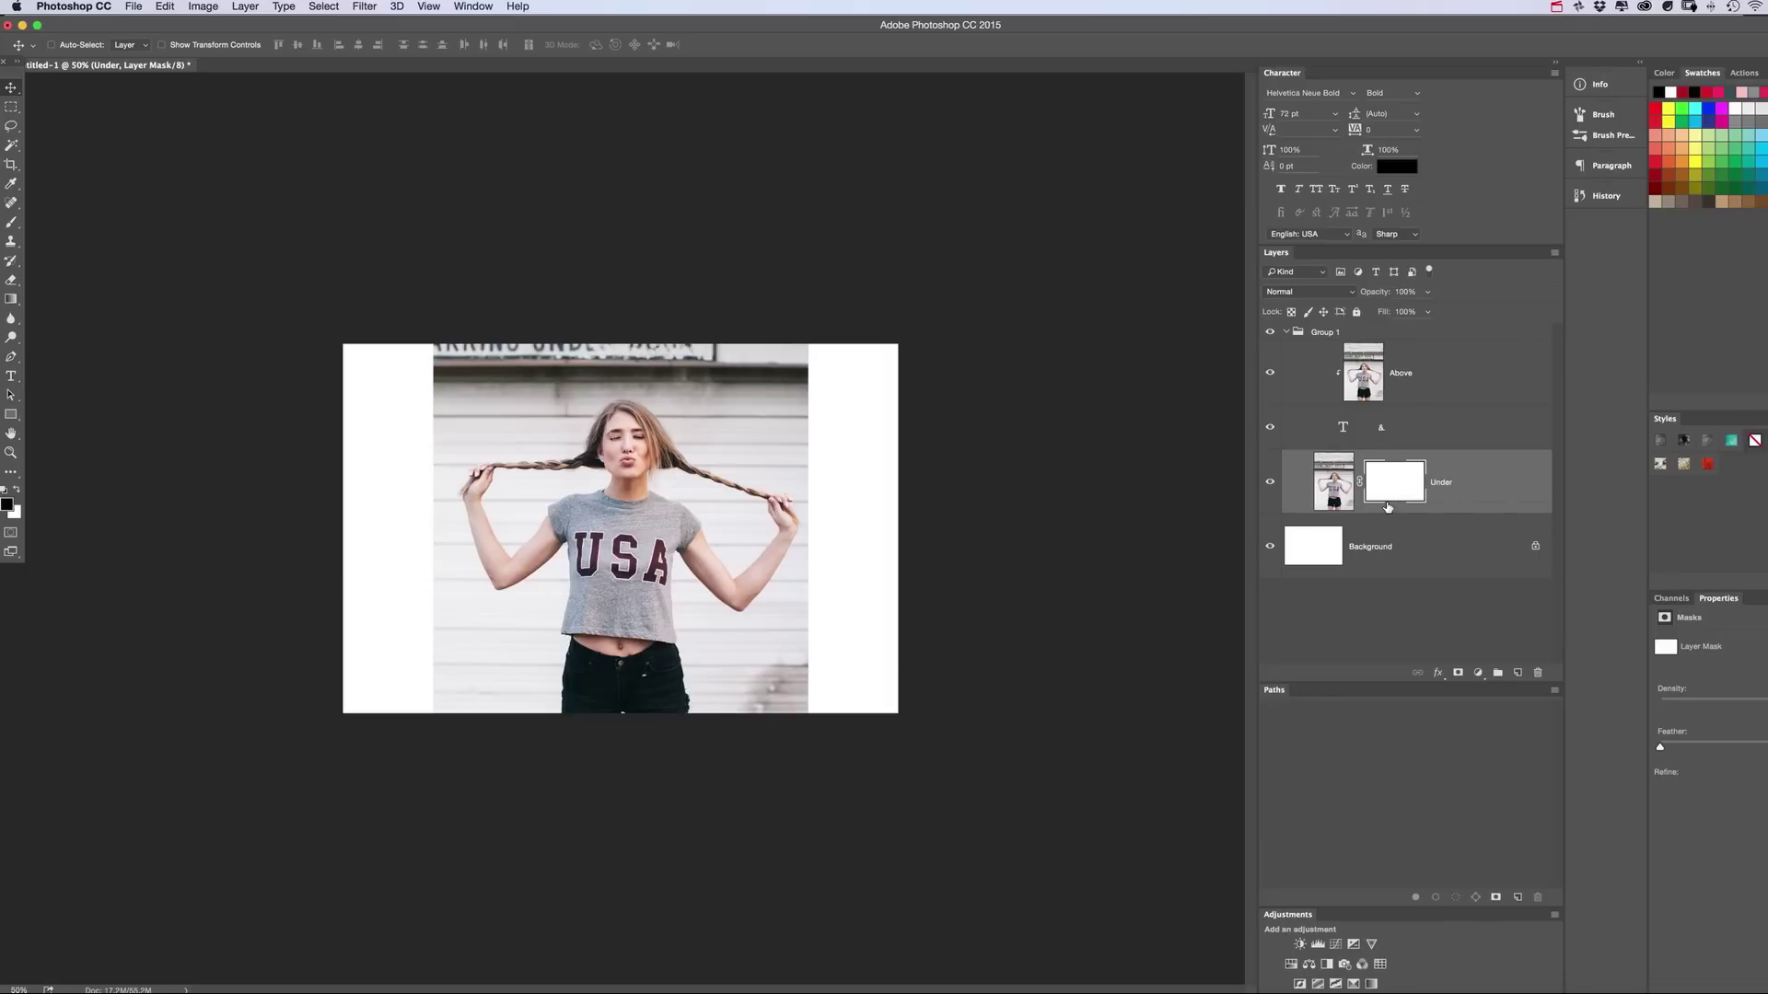
{"action": "key", "text": "super+i"}
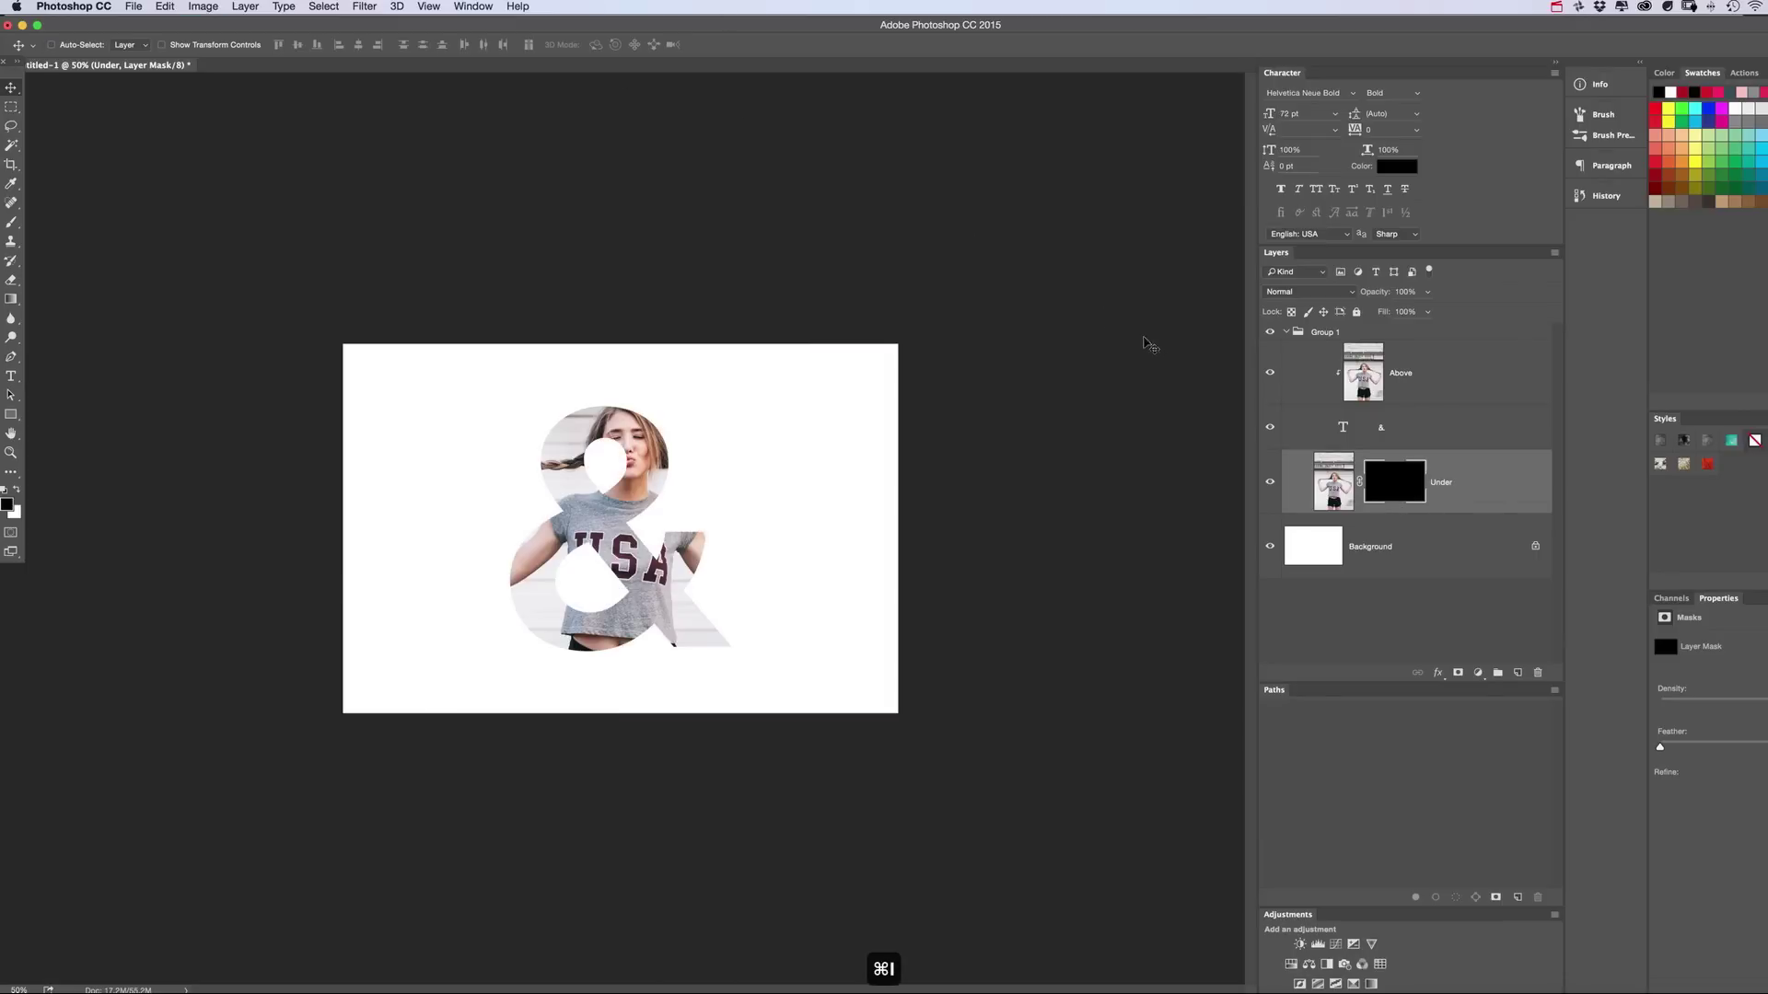
{"action": "key", "text": "super+z"}
{"action": "left_click", "coordinate": [203, 6]}
{"action": "mouse_move", "coordinate": [207, 149]}
{"action": "mouse_move", "coordinate": [239, 46]}
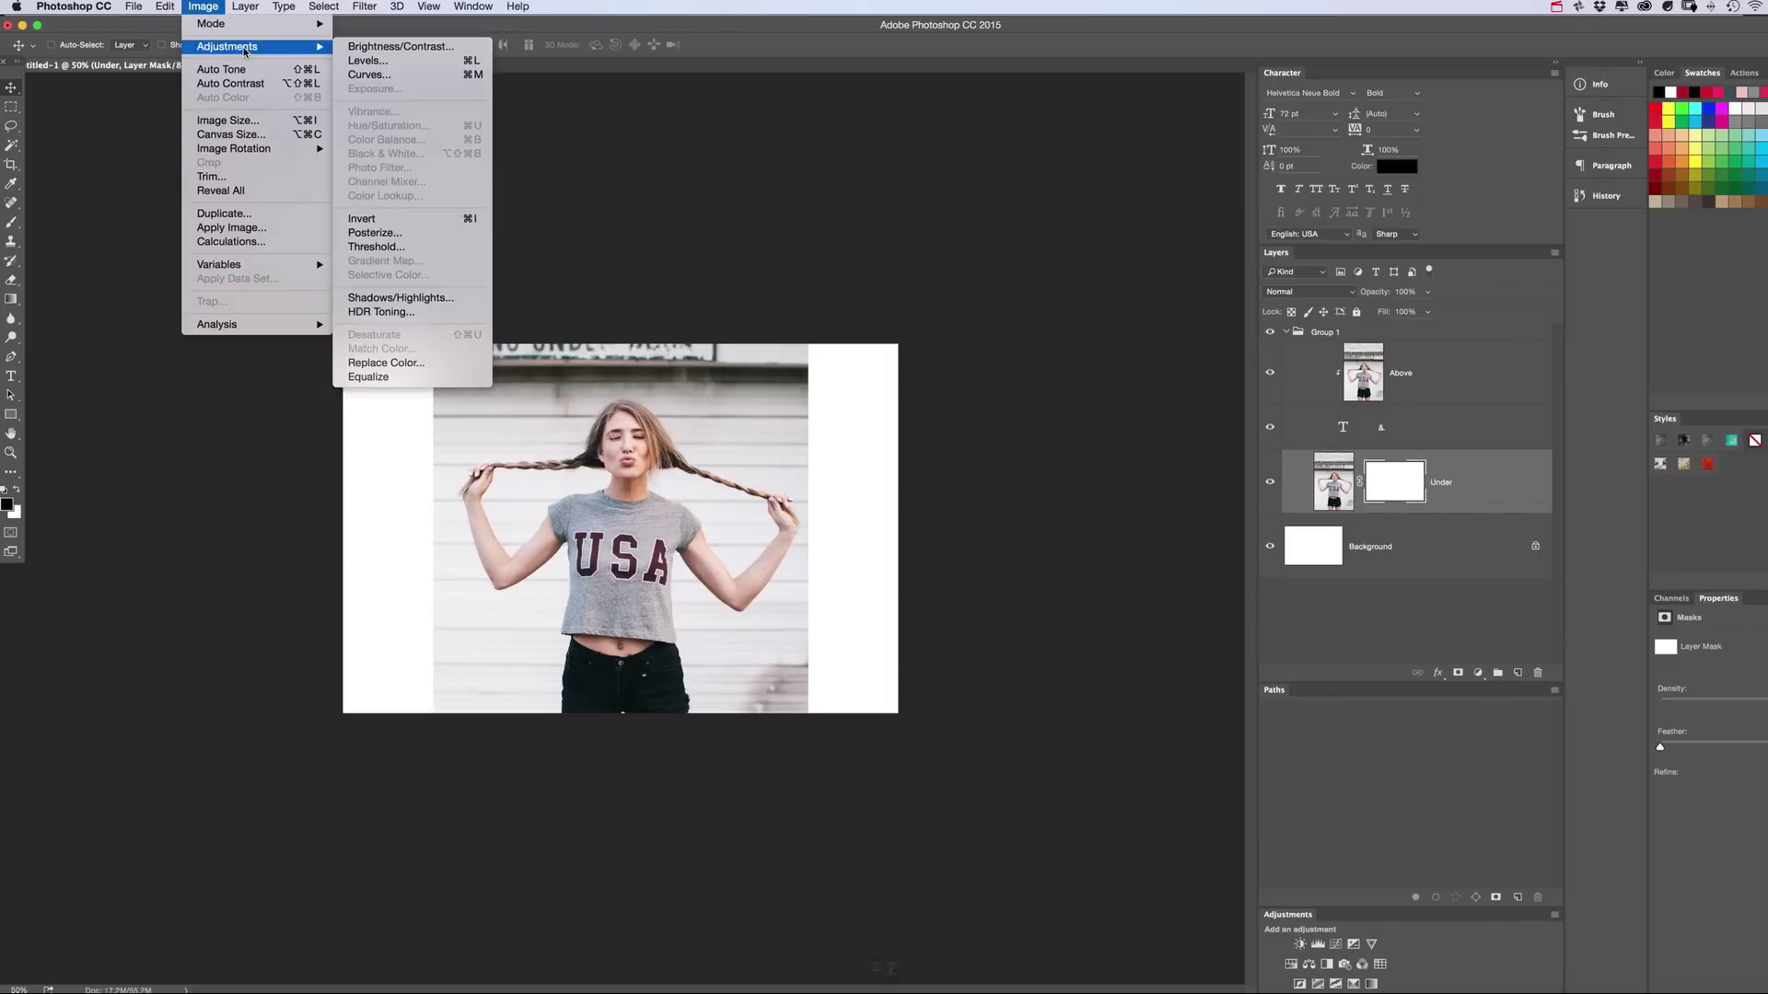
{"action": "left_click", "coordinate": [409, 219]}
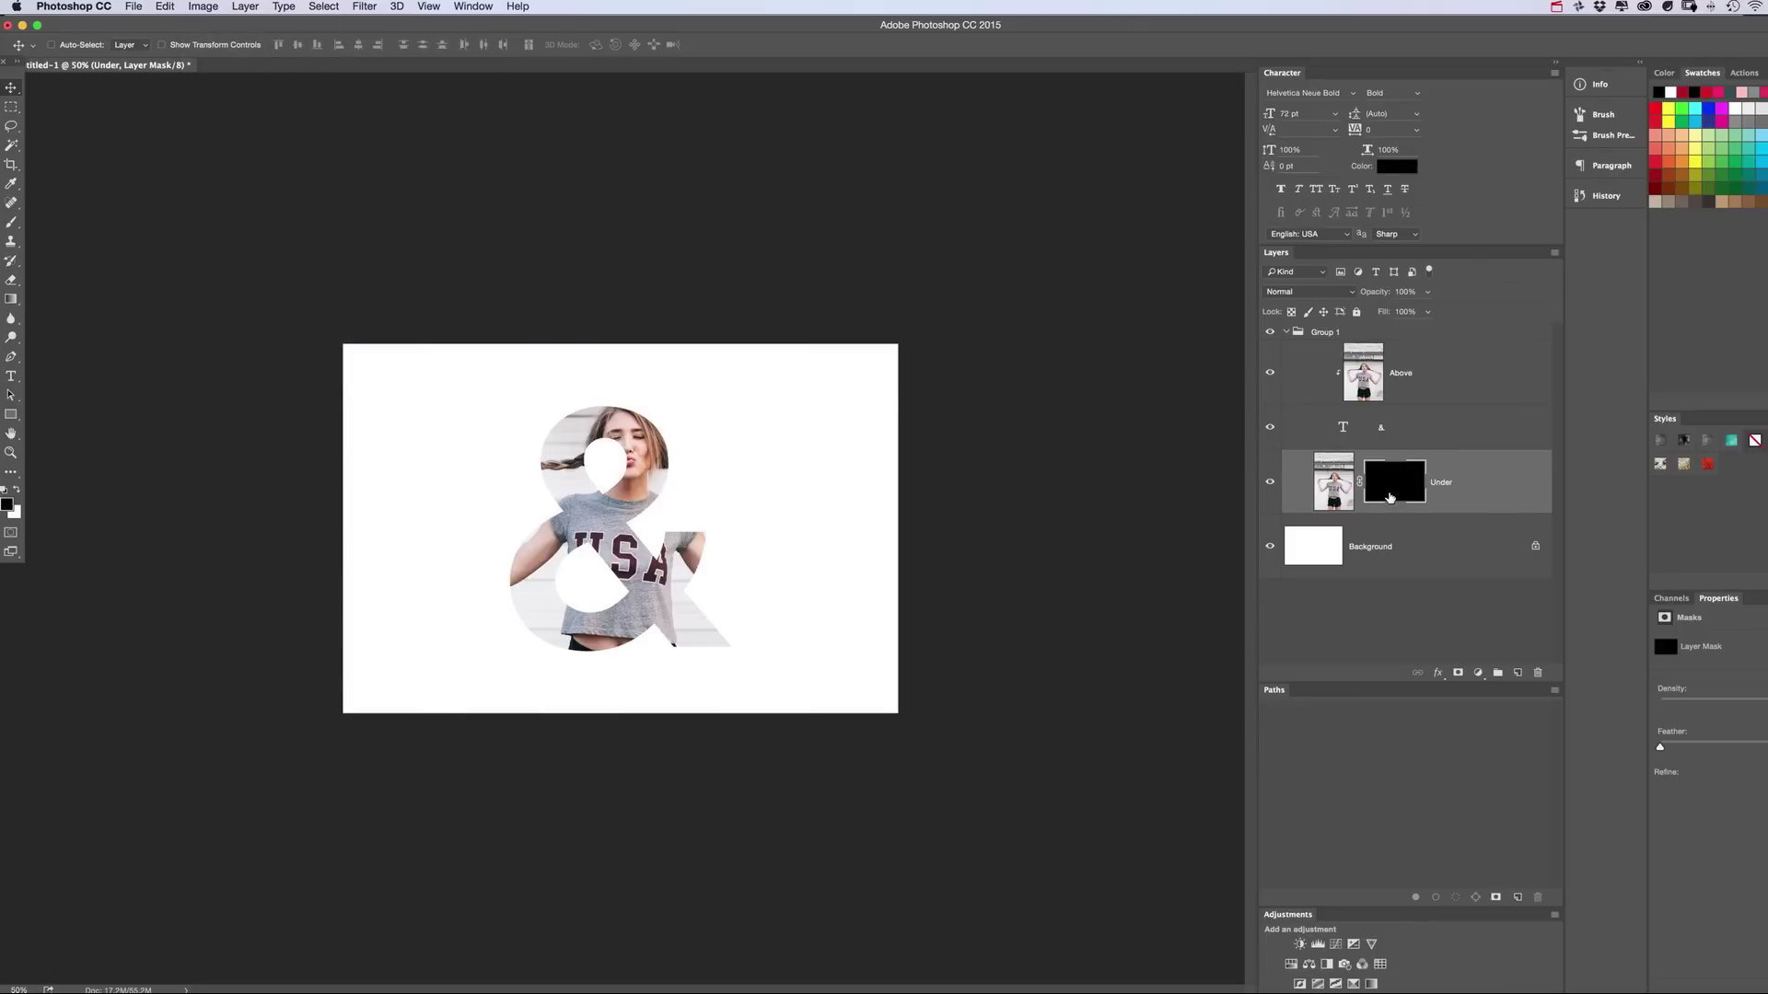
Select the Under and Above layers together and shift the photo slightly right and down inside the ampersand
{"action": "left_click", "coordinate": [1335, 480]}
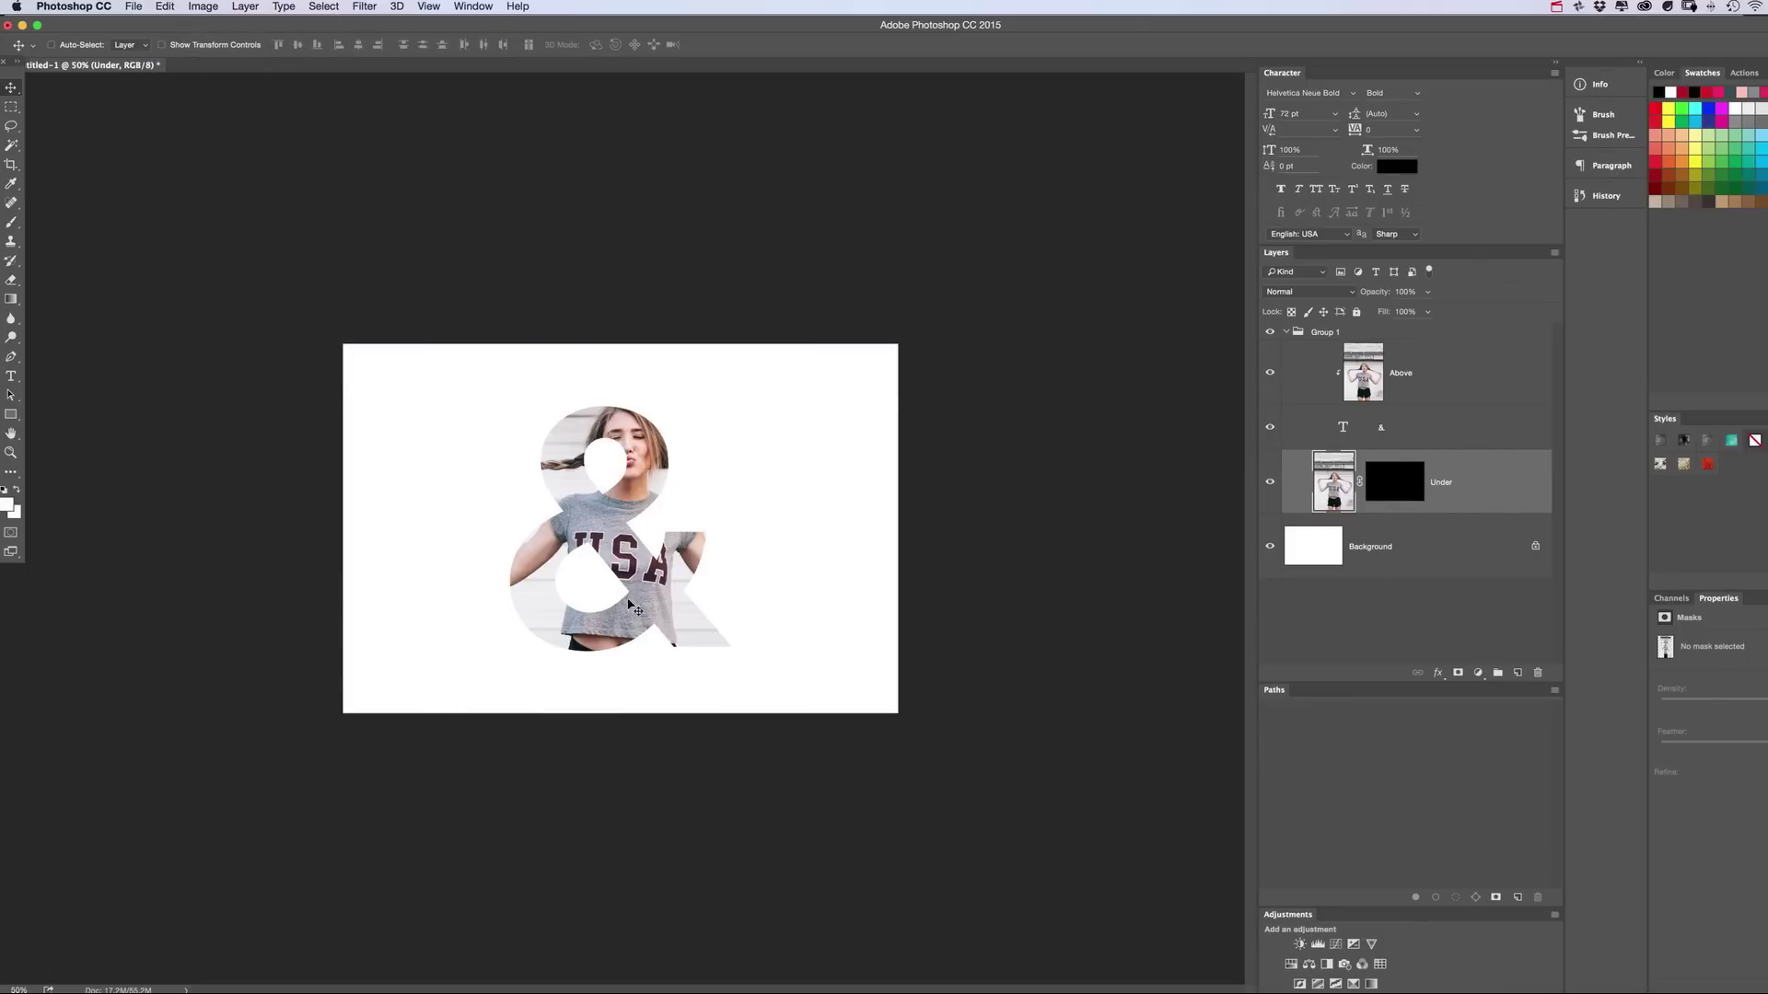
{"action": "key", "text": "super"}
{"action": "left_click", "coordinate": [1455, 385], "text": "super"}
{"action": "key", "text": "super"}
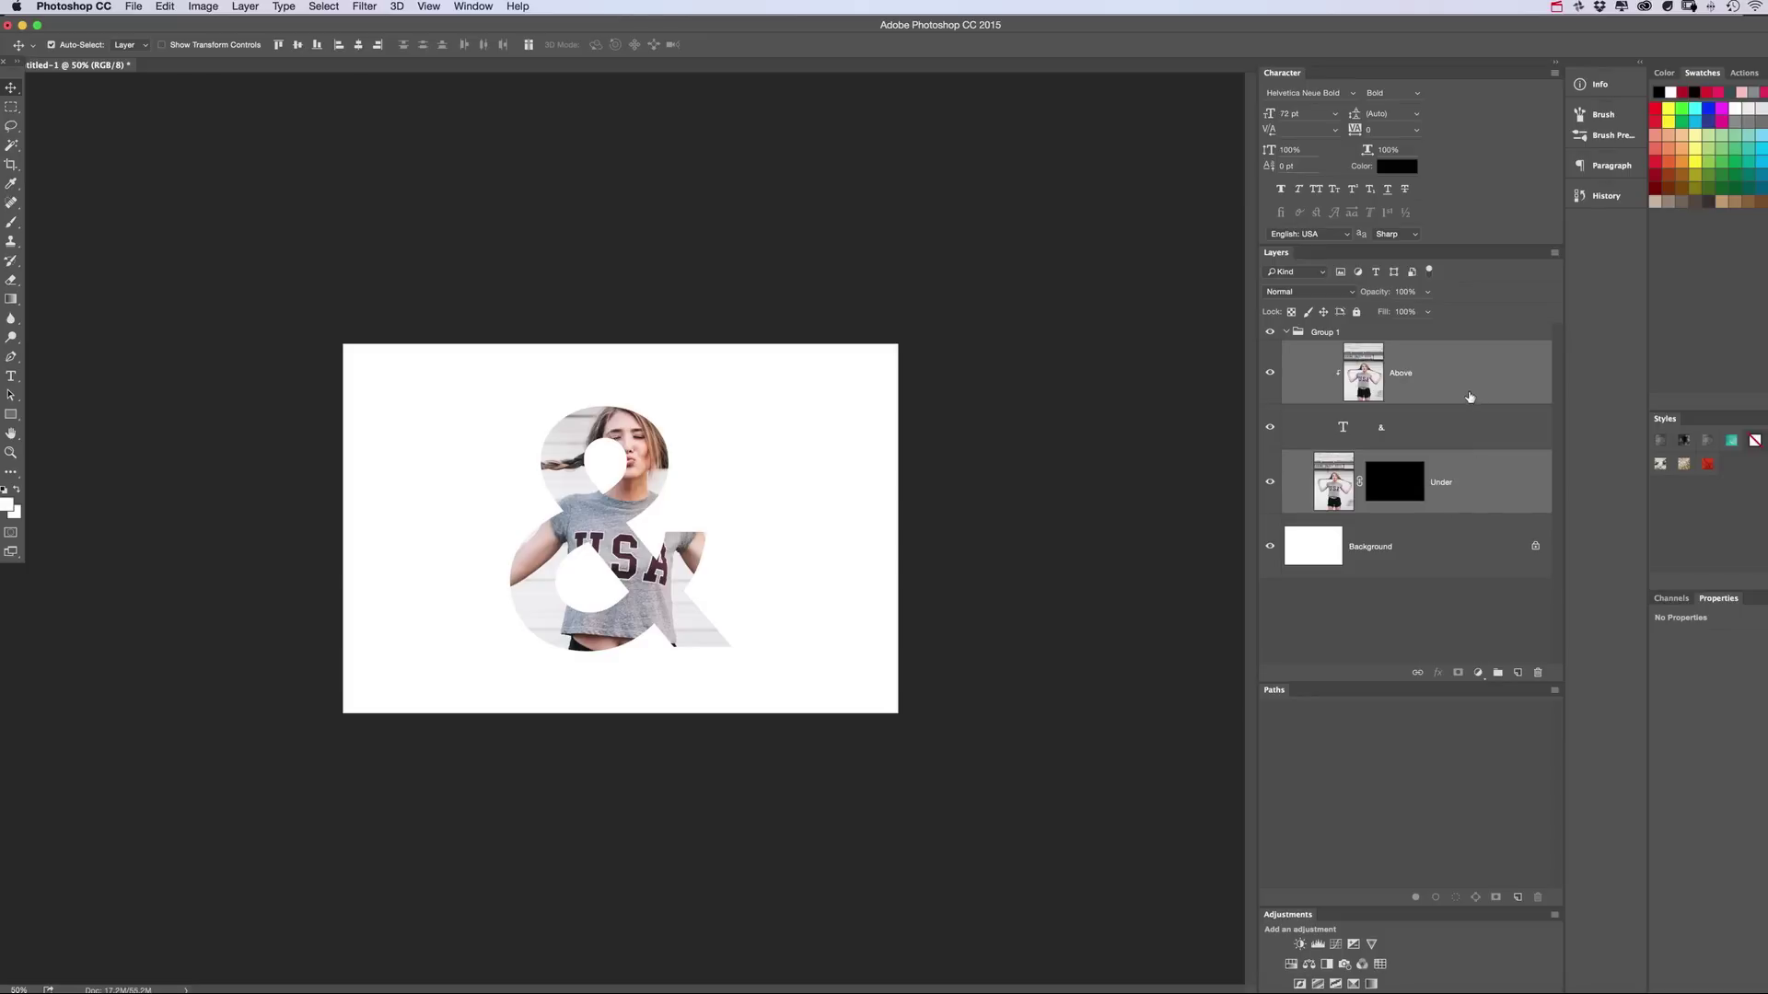
{"action": "left_click_drag", "start_coordinate": [642, 454], "coordinate": [702, 472]}
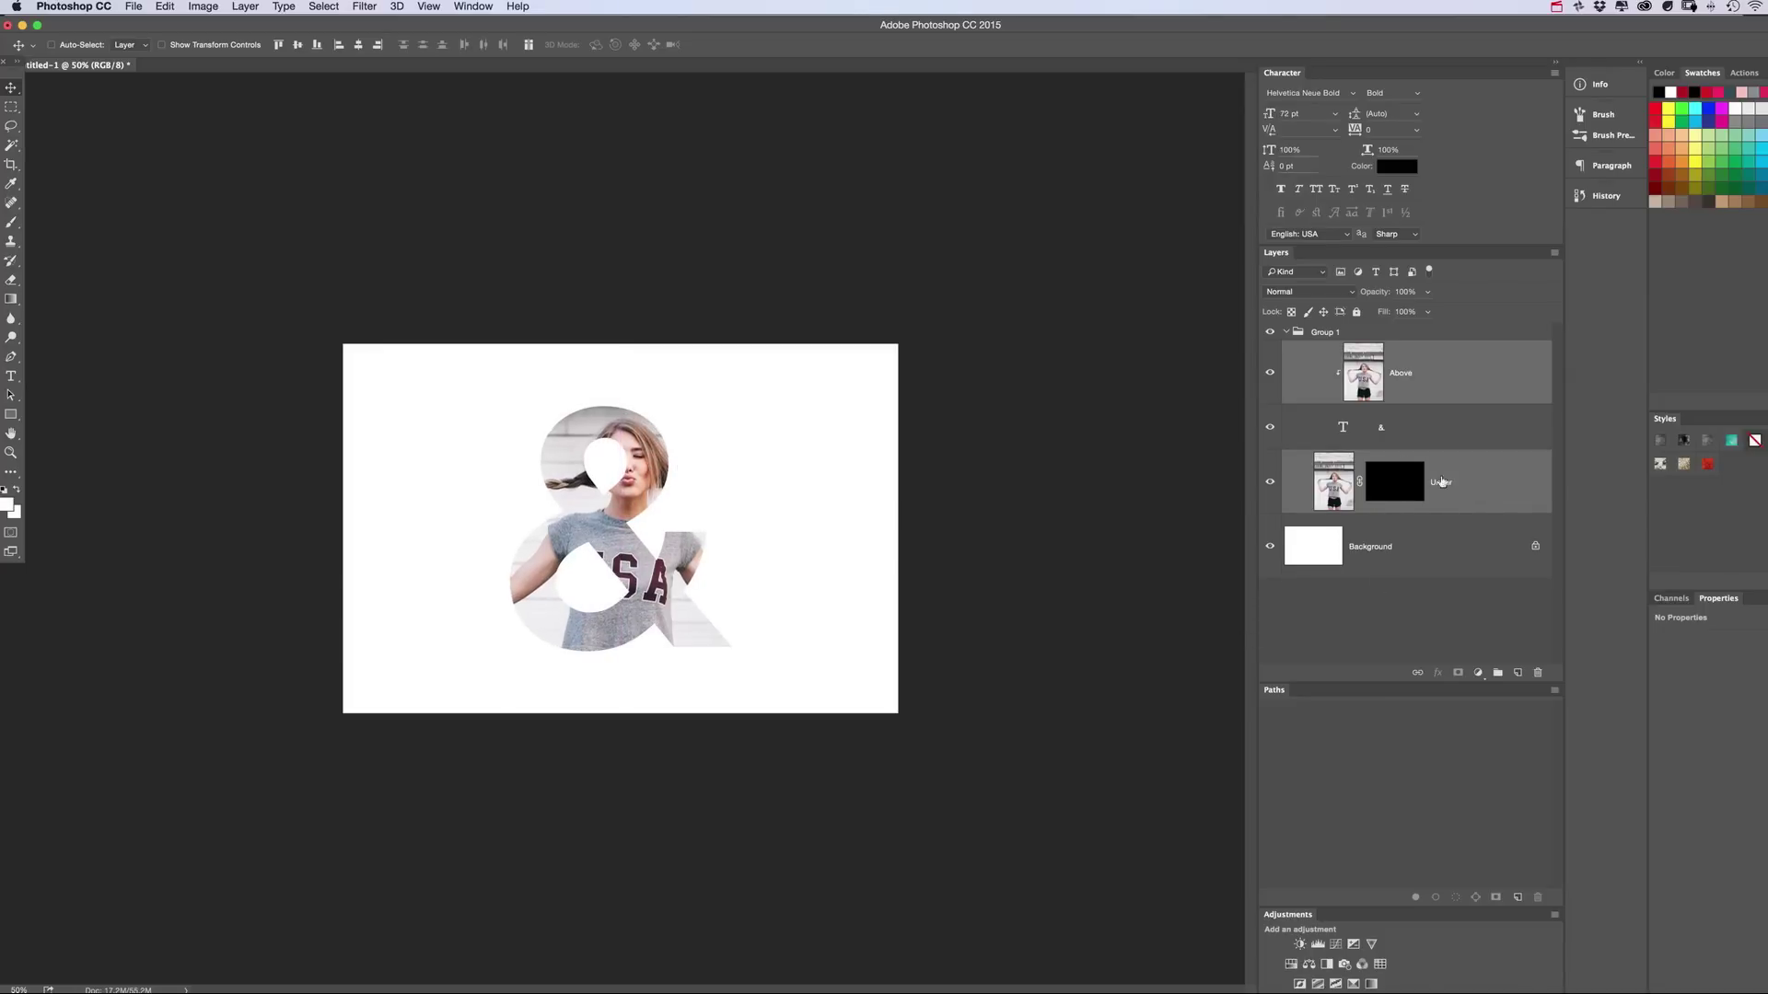
Target the Under layer's mask and prepare the Eraser with a 200 px brush of increased hardness
{"action": "left_click", "coordinate": [1471, 496]}
{"action": "left_click", "coordinate": [1413, 497]}
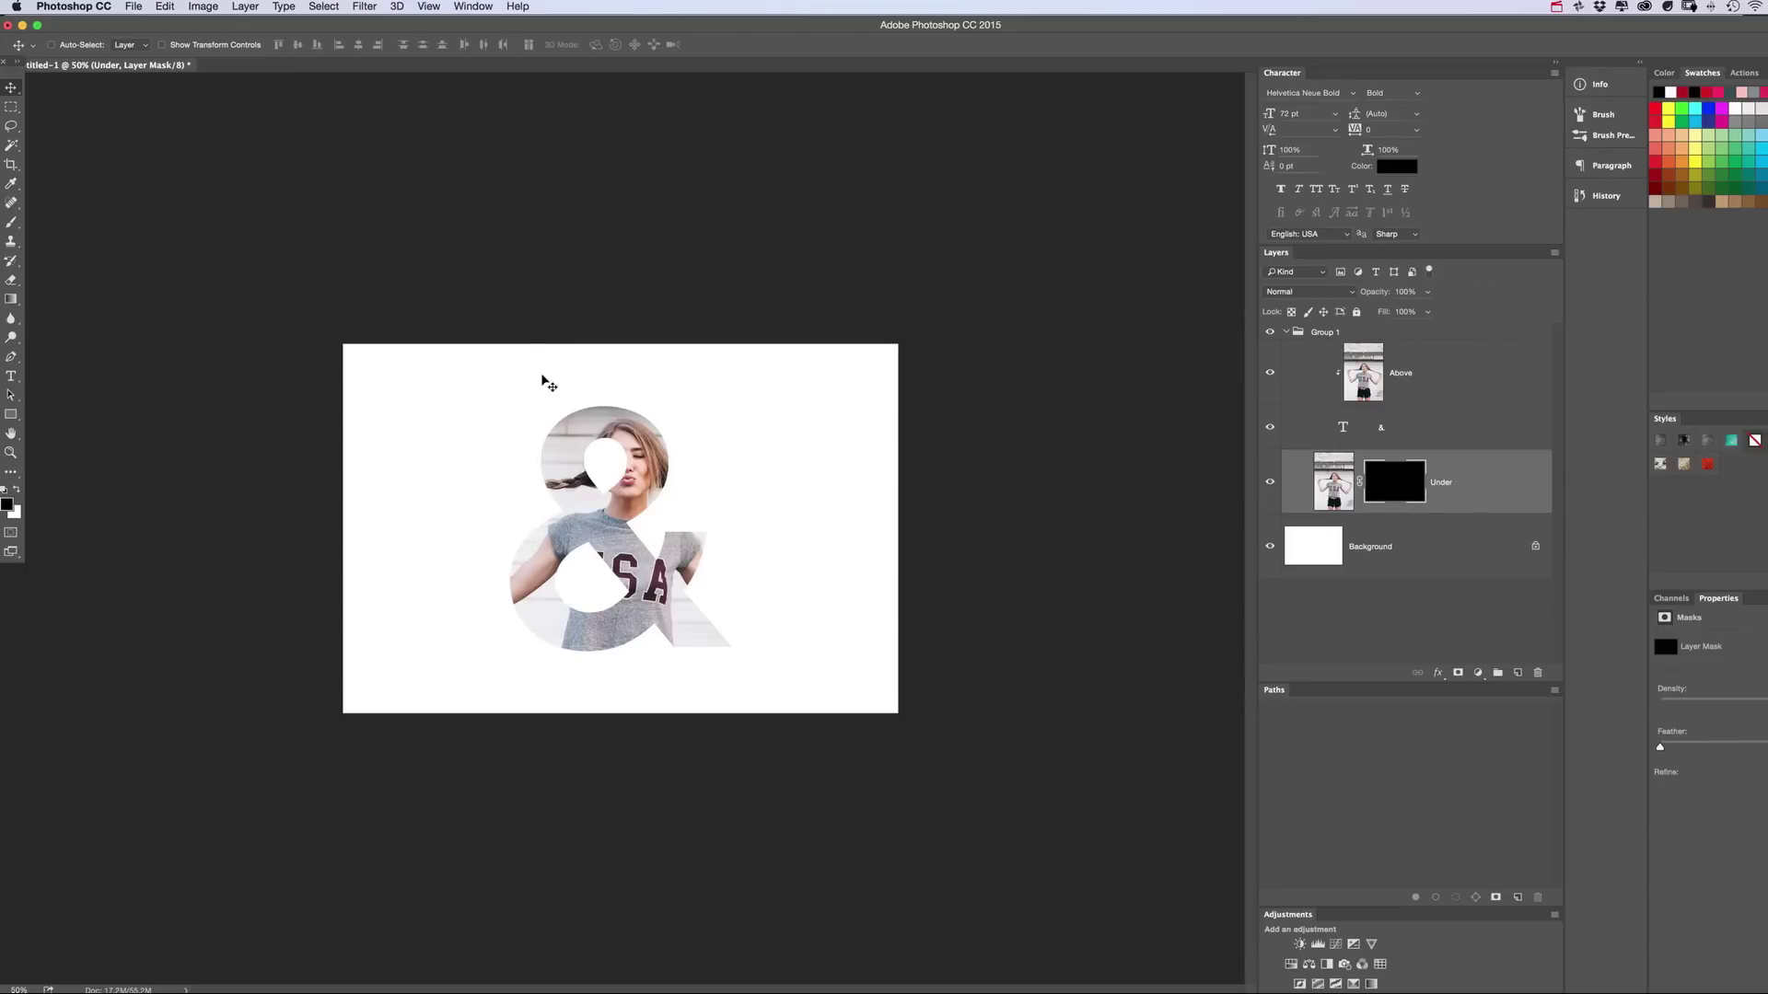
{"action": "left_click", "coordinate": [13, 203]}
{"action": "left_click", "coordinate": [13, 204]}
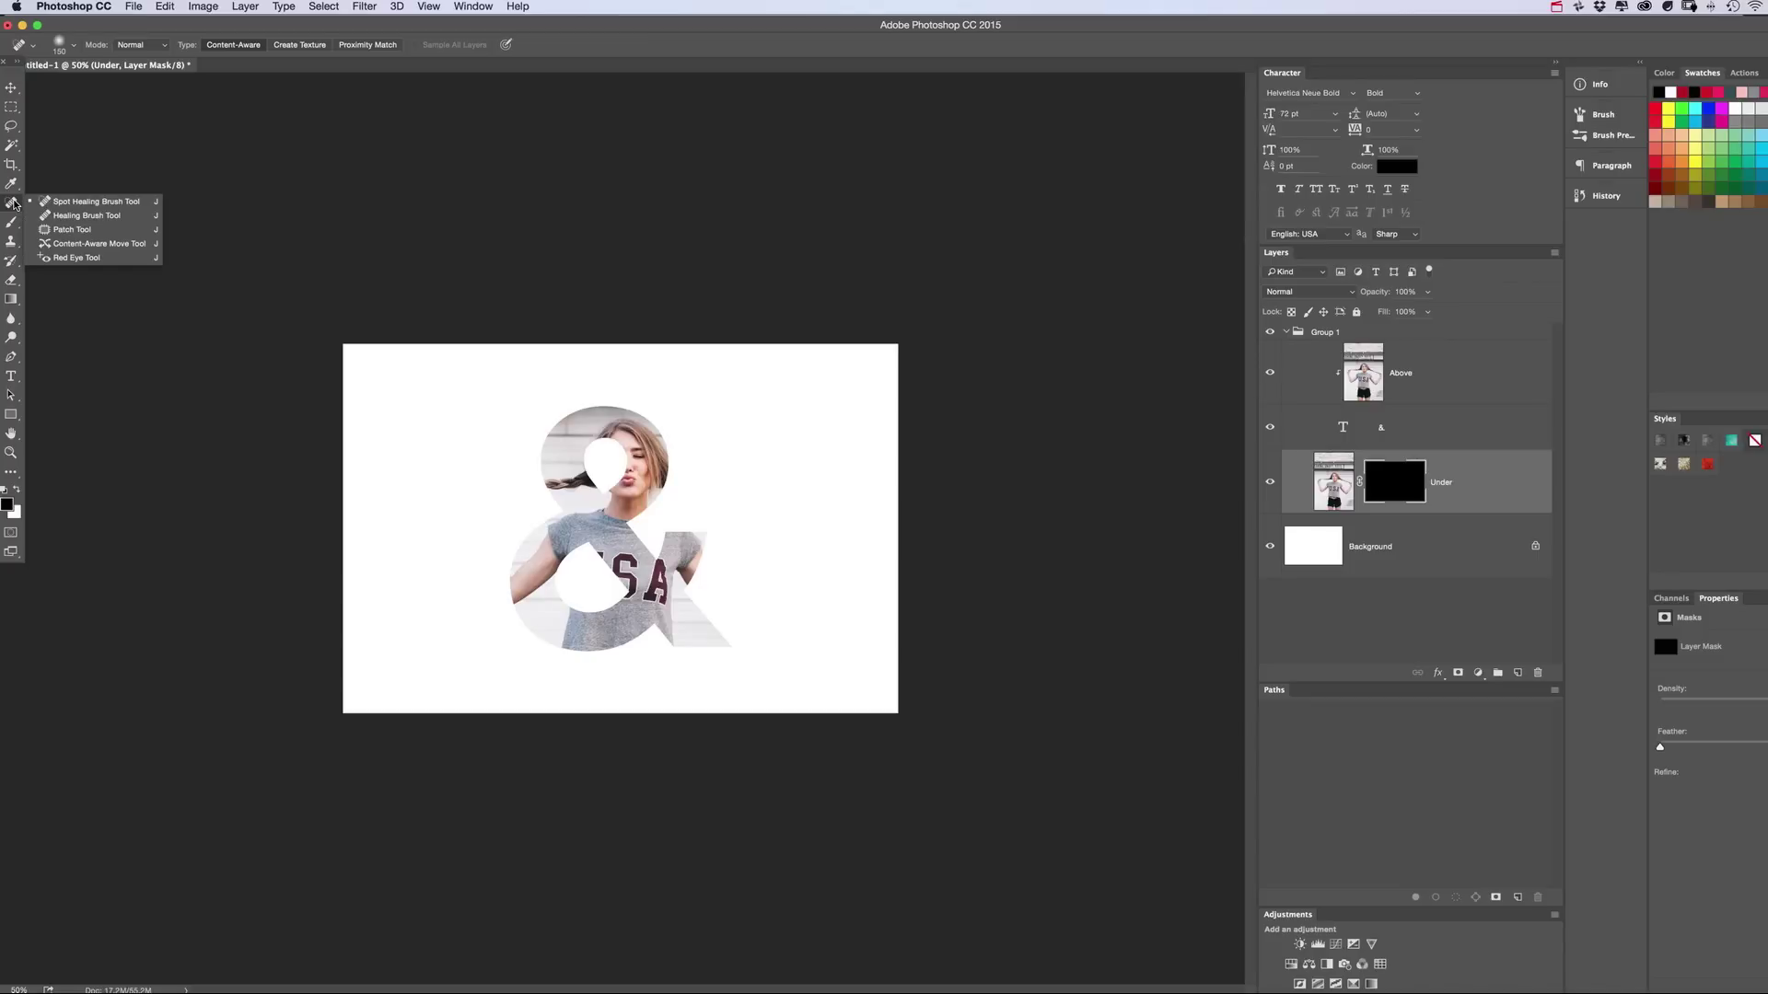
{"action": "key", "text": "e"}
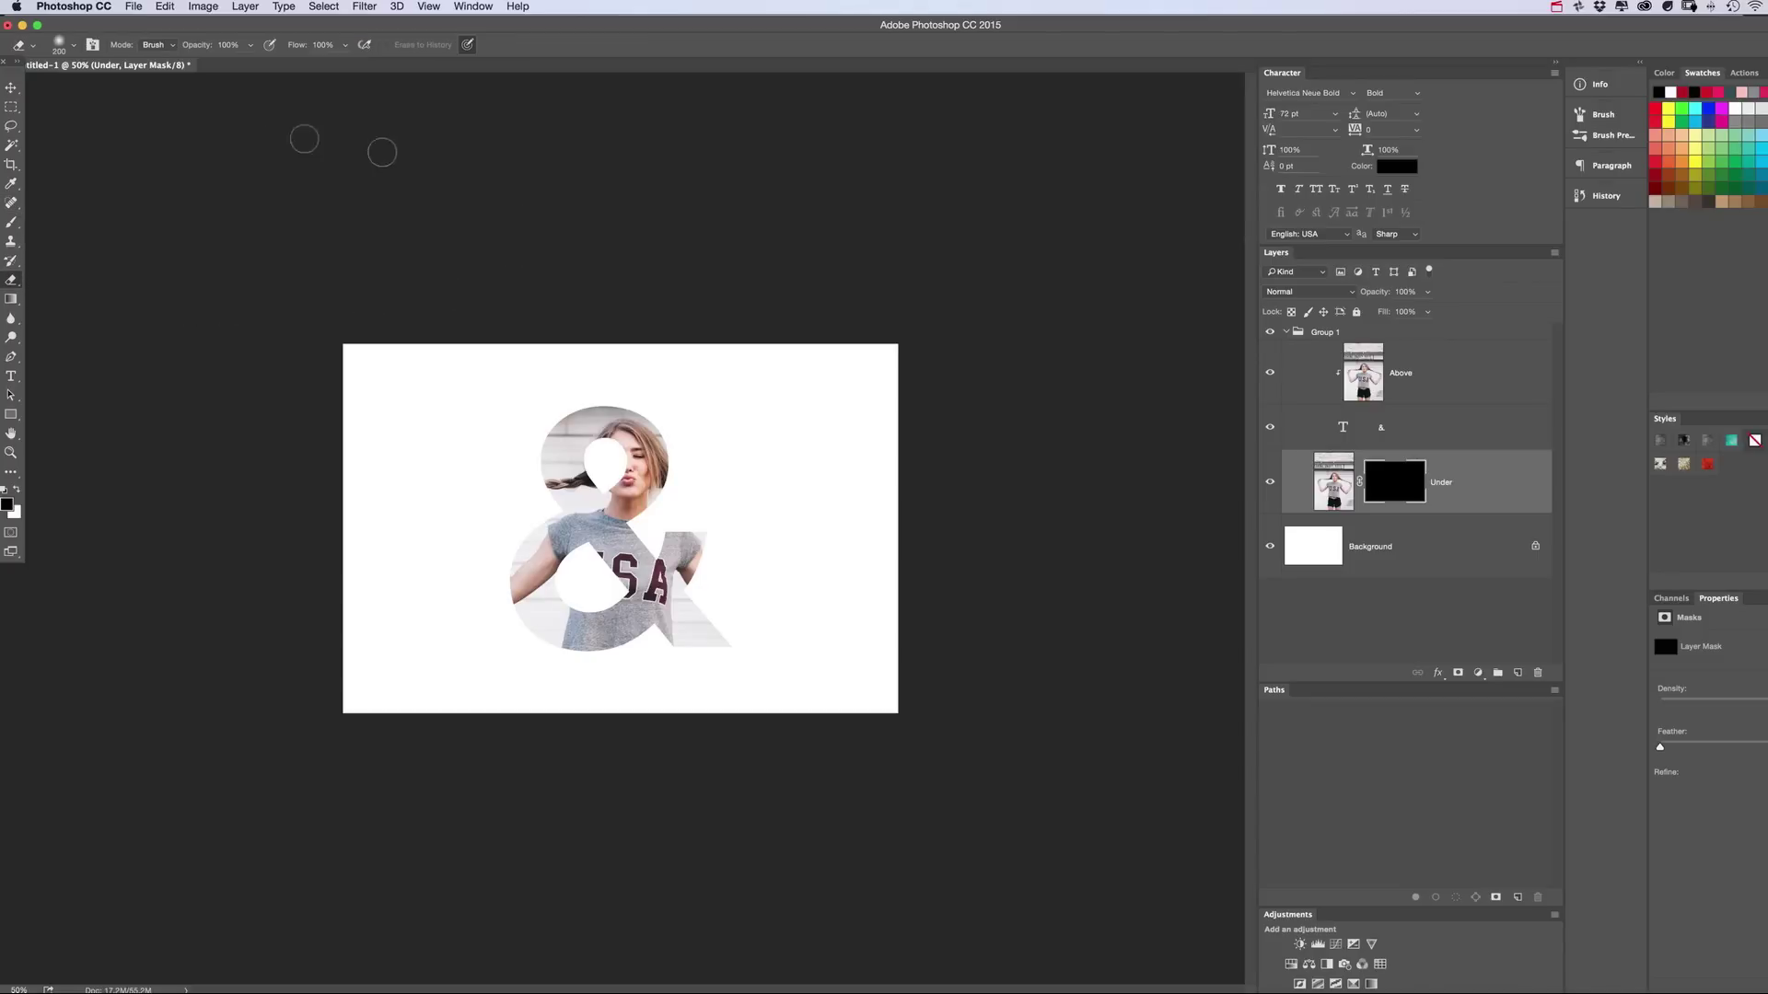
{"action": "left_click", "coordinate": [68, 44]}
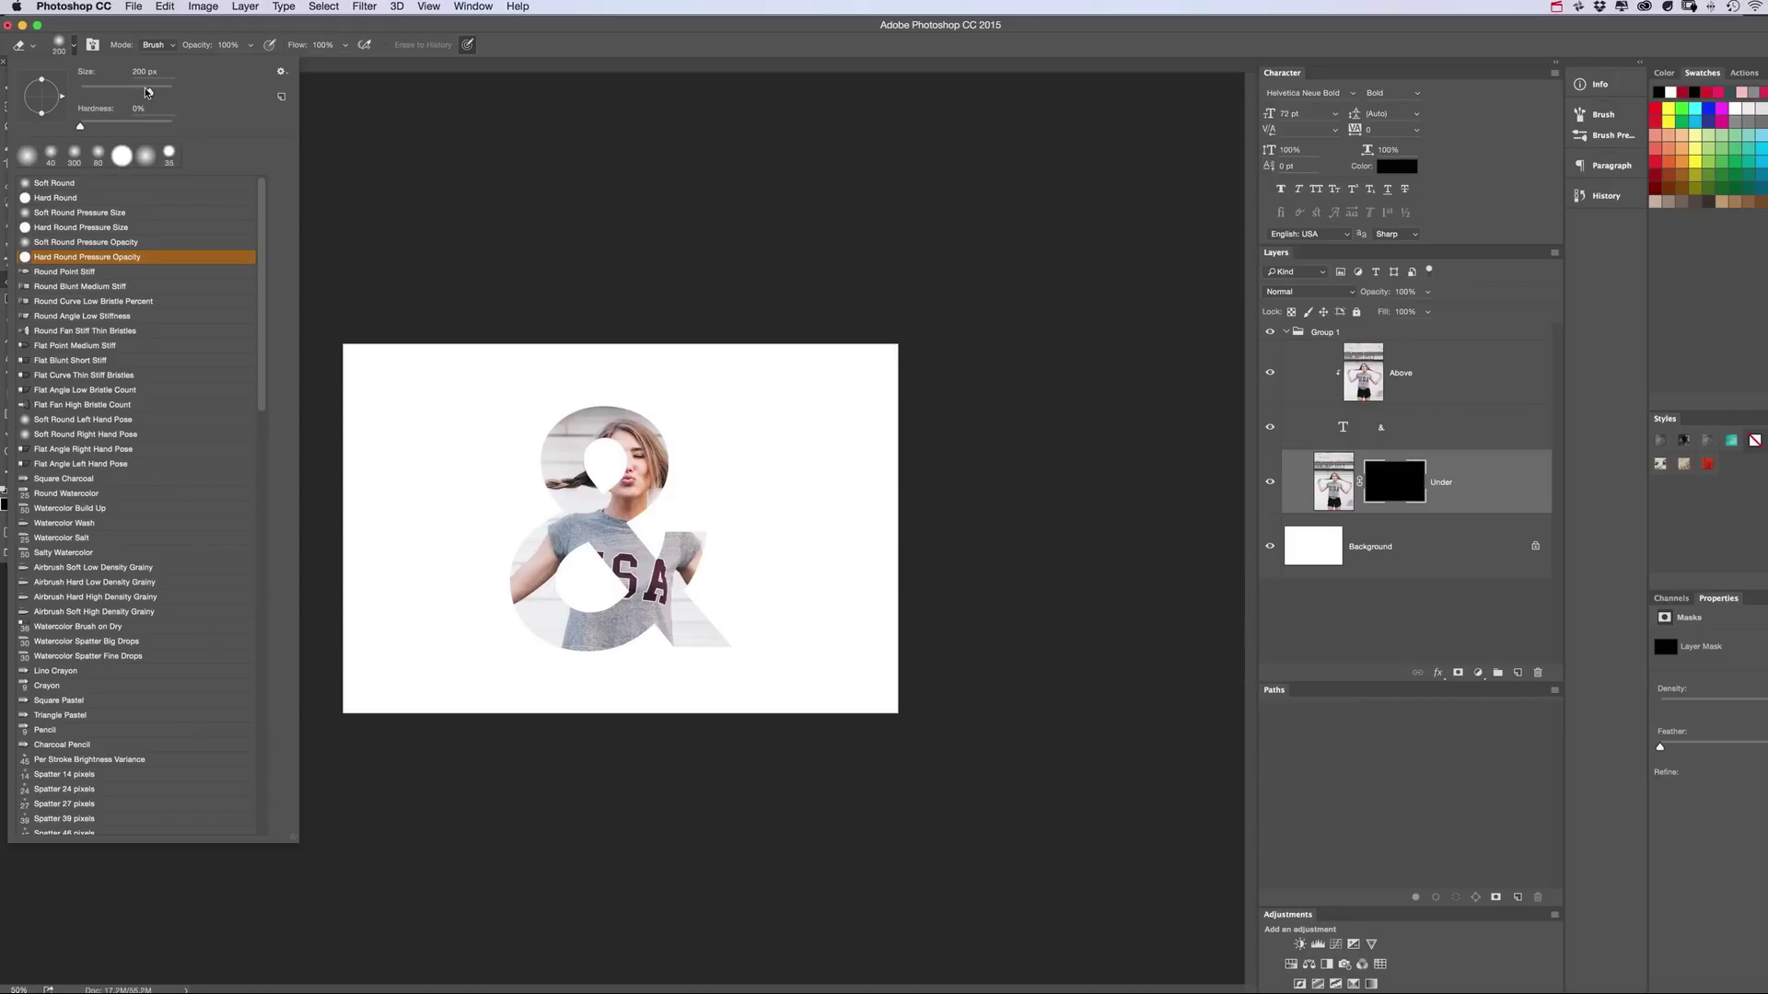
{"action": "left_click_drag", "start_coordinate": [101, 128], "coordinate": [120, 128]}
{"action": "left_click", "coordinate": [524, 536]}
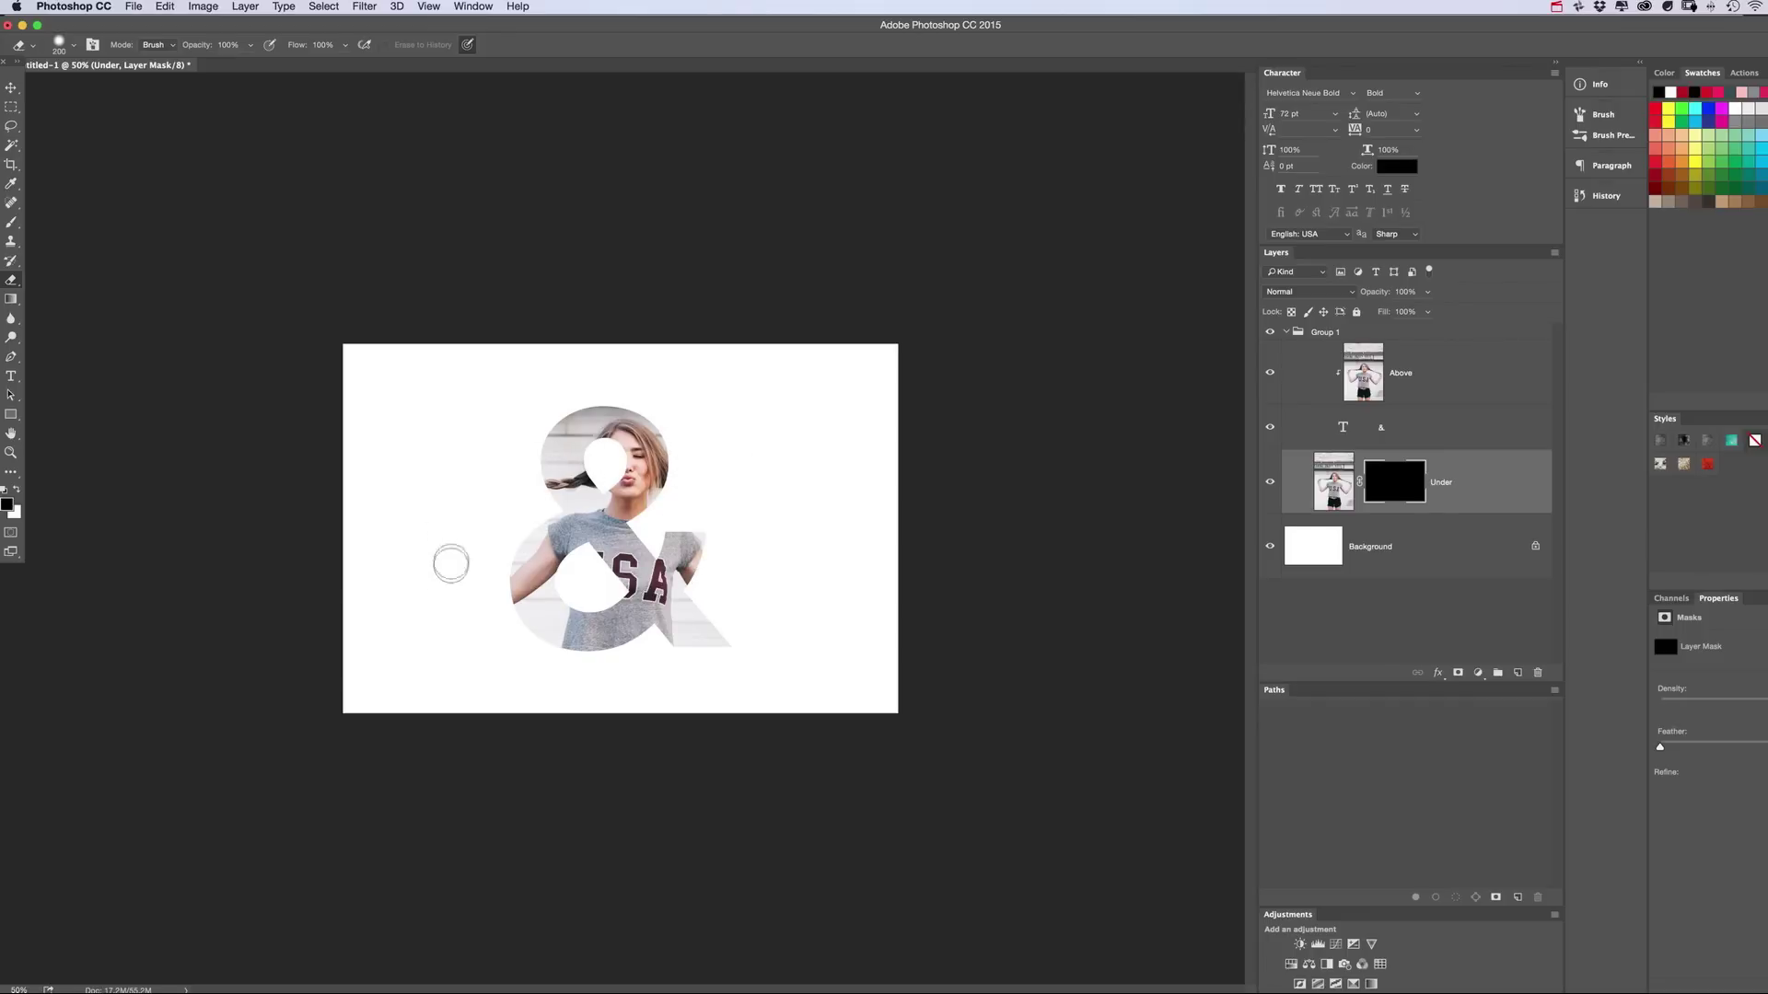
Erase the black mask over both braids, hands and arms to reveal them outside the ampersand
{"action": "mouse_move", "coordinate": [707, 563]}
{"action": "left_mouse_down"}
{"action": "mouse_move", "coordinate": [711, 602]}
{"action": "mouse_move", "coordinate": [705, 561]}
{"action": "mouse_move", "coordinate": [743, 627]}
{"action": "mouse_move", "coordinate": [795, 540]}
{"action": "mouse_move", "coordinate": [755, 504]}
{"action": "mouse_move", "coordinate": [604, 463]}
{"action": "mouse_move", "coordinate": [595, 492]}
{"action": "mouse_move", "coordinate": [468, 484]}
{"action": "mouse_move", "coordinate": [472, 532]}
{"action": "left_mouse_up"}
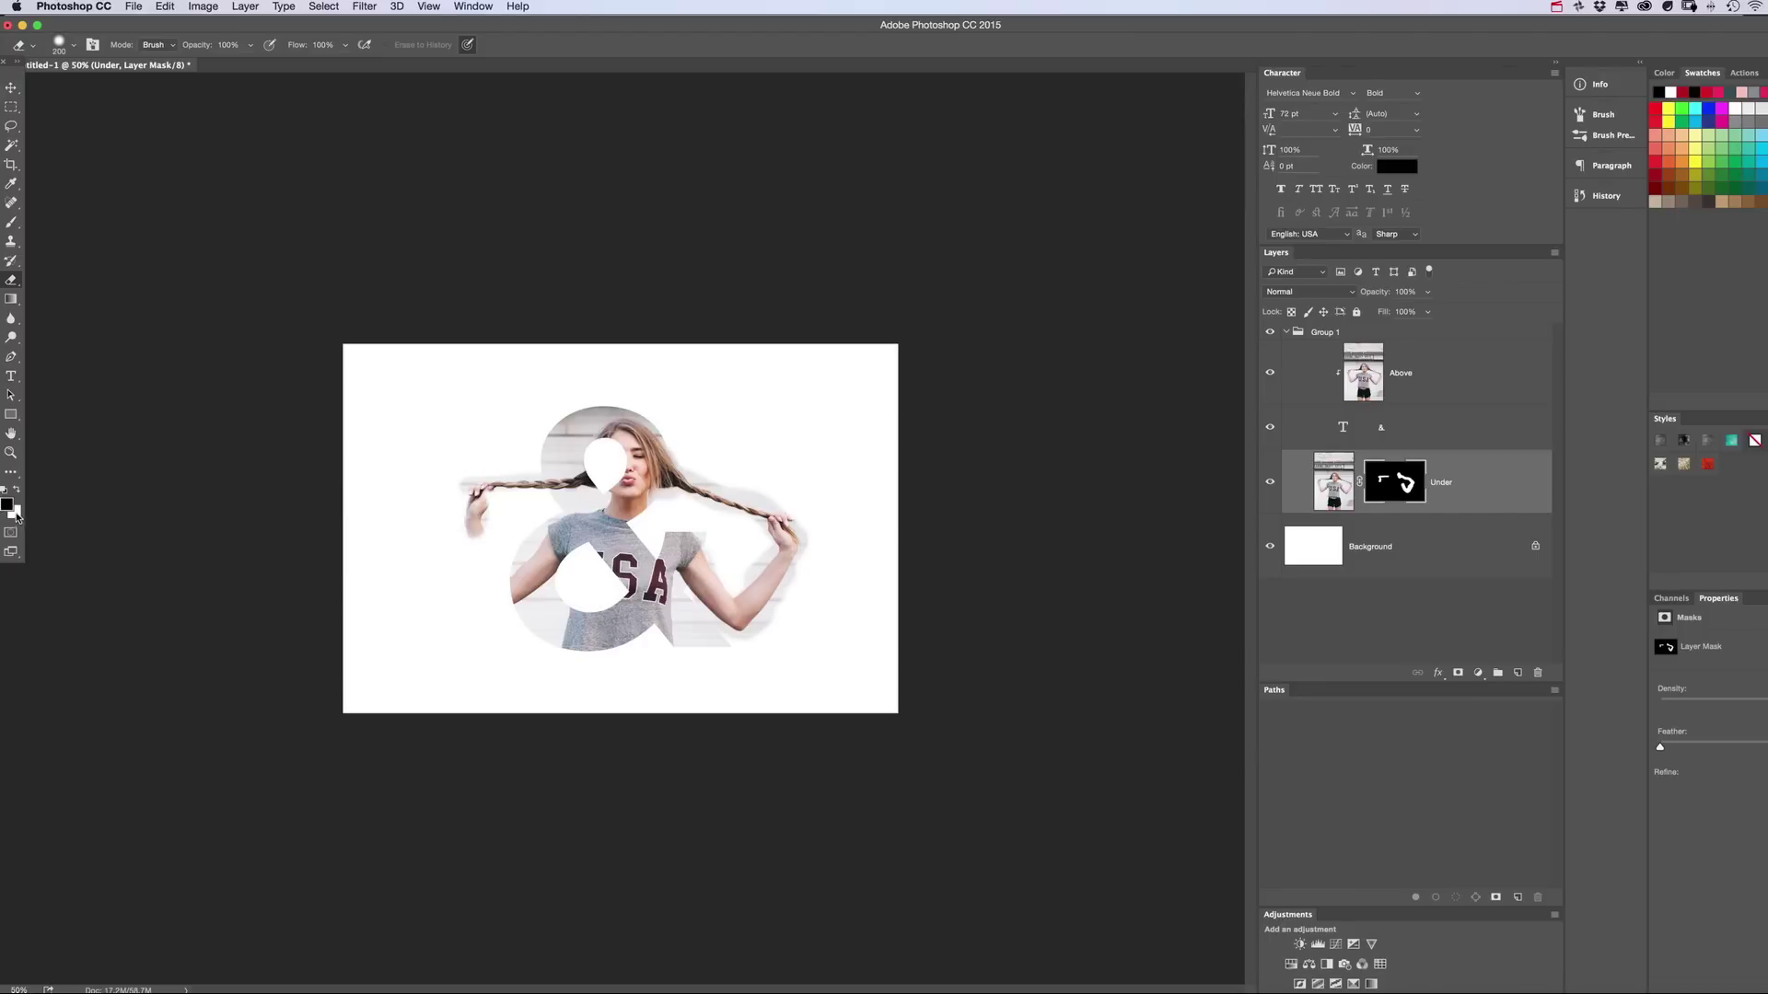
{"action": "mouse_move", "coordinate": [475, 541]}
{"action": "left_mouse_down"}
{"action": "mouse_move", "coordinate": [498, 600]}
{"action": "mouse_move", "coordinate": [514, 597]}
{"action": "mouse_move", "coordinate": [479, 499]}
{"action": "mouse_move", "coordinate": [451, 508]}
{"action": "mouse_move", "coordinate": [551, 492]}
{"action": "left_mouse_up"}
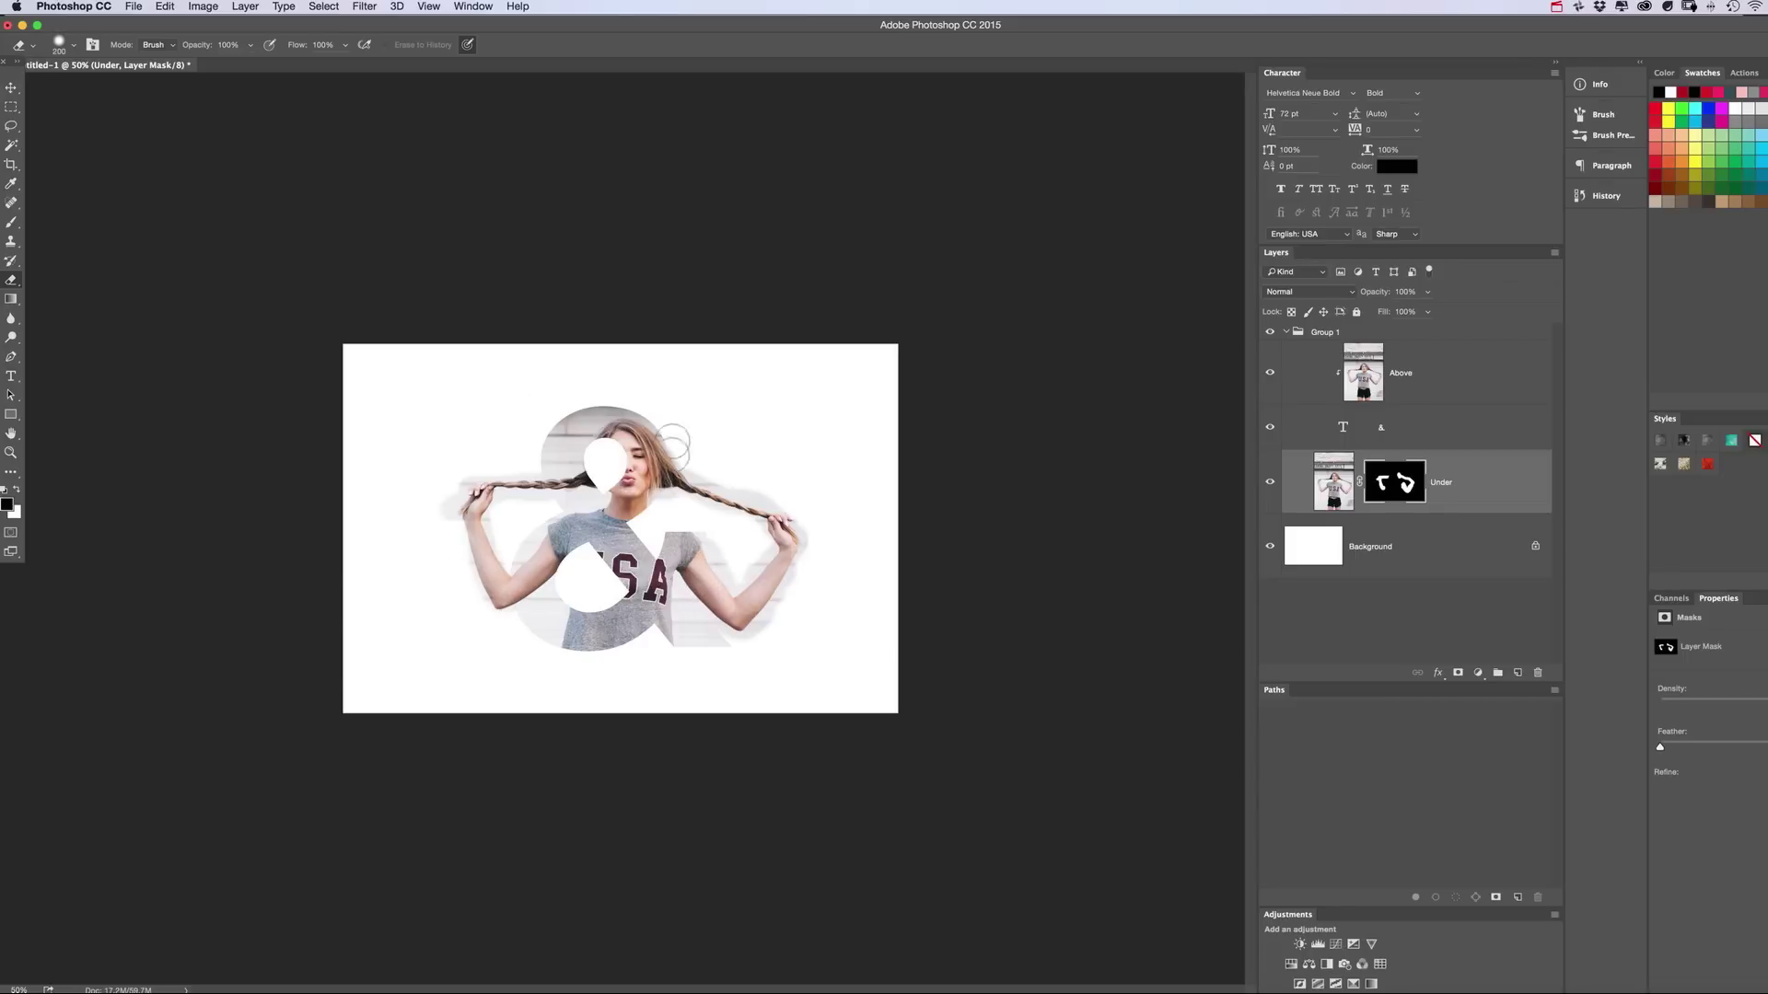
Mask out the leftover wall on the Under layer beneath the braid-holding arm beside the ampersand's tail, following its elbow, forearm and hand
{"action": "key", "text": "x"}
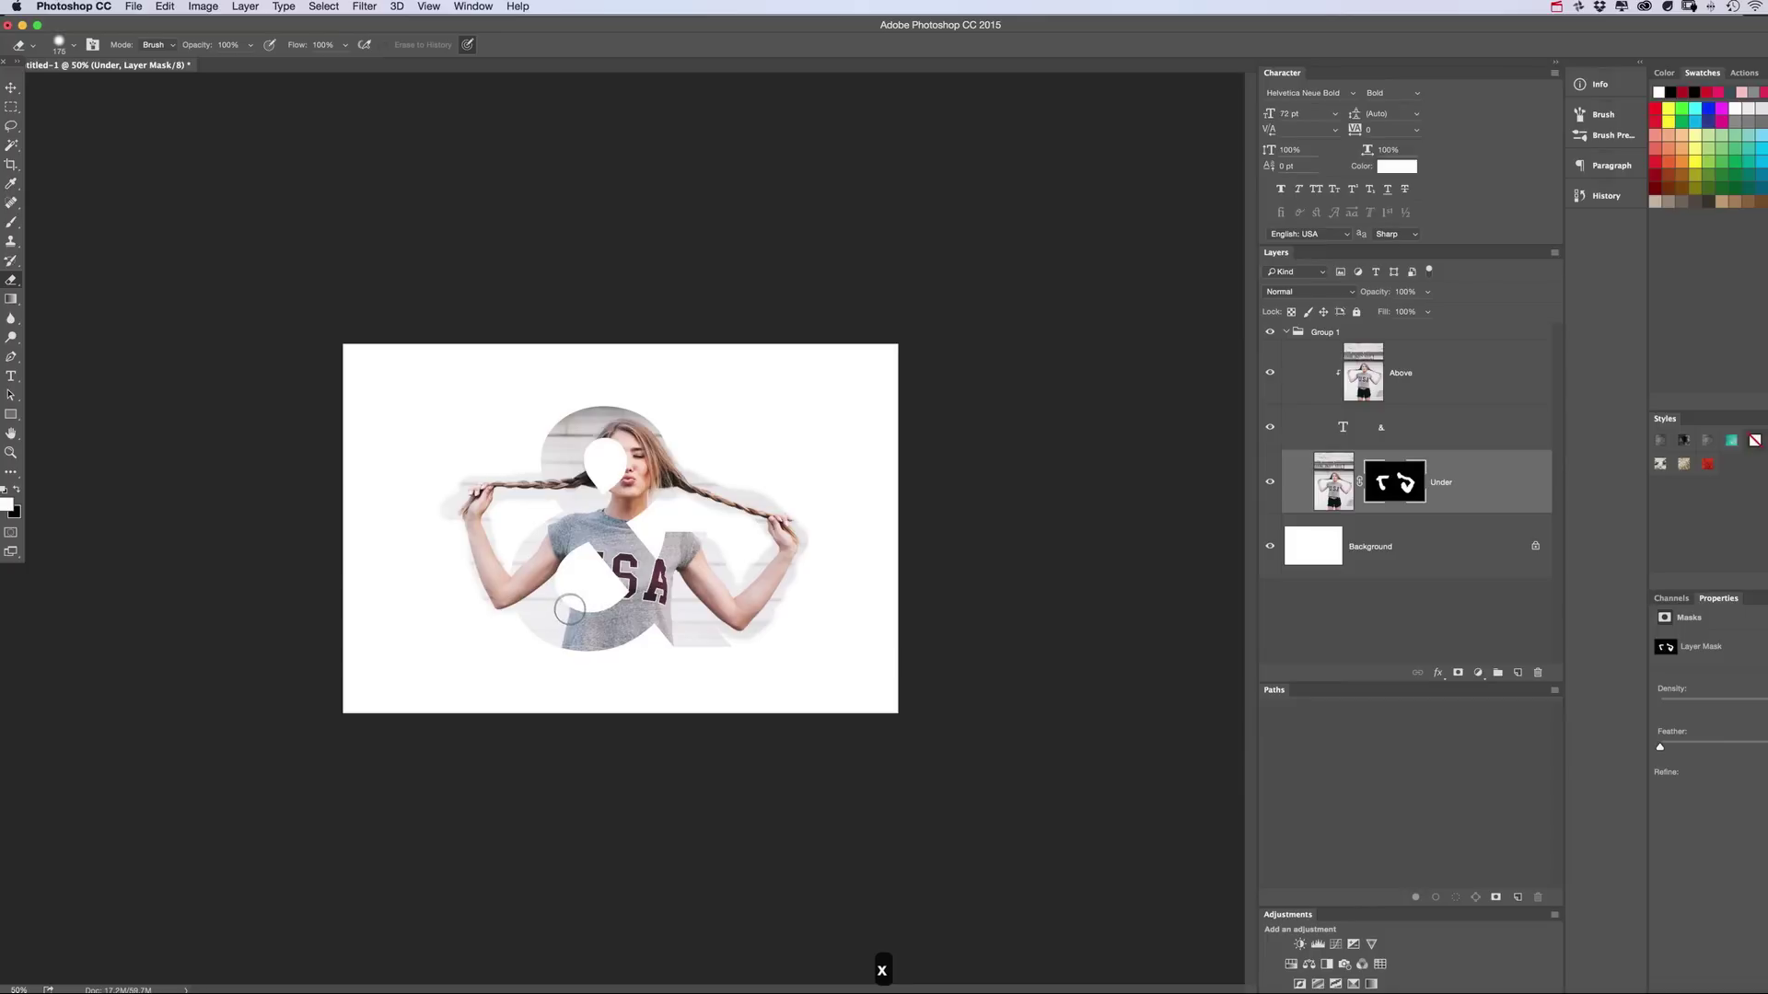
{"action": "left_click", "coordinate": [480, 576], "text": "super"}
{"action": "left_click_drag", "start_coordinate": [505, 489], "coordinate": [459, 362]}
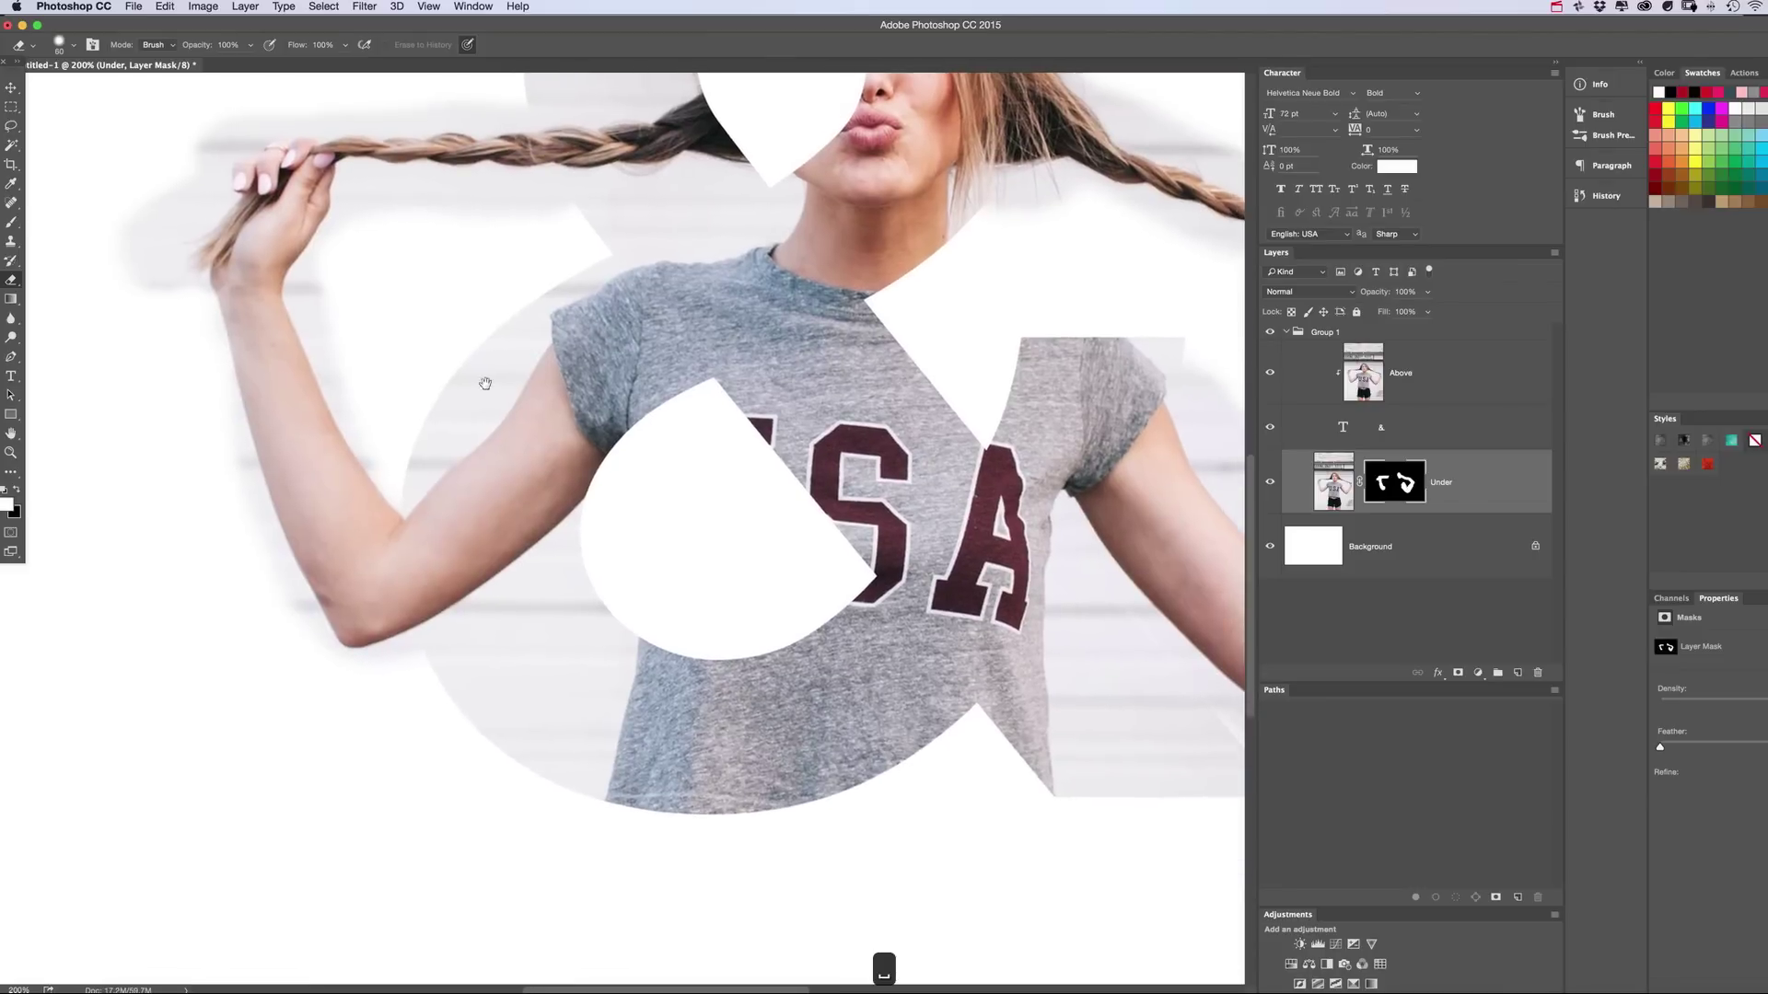
{"action": "scroll", "coordinate": [663, 564], "scroll_direction": "down", "scroll_amount": 5}
{"action": "scroll", "coordinate": [663, 564], "scroll_direction": "right", "scroll_amount": 8}
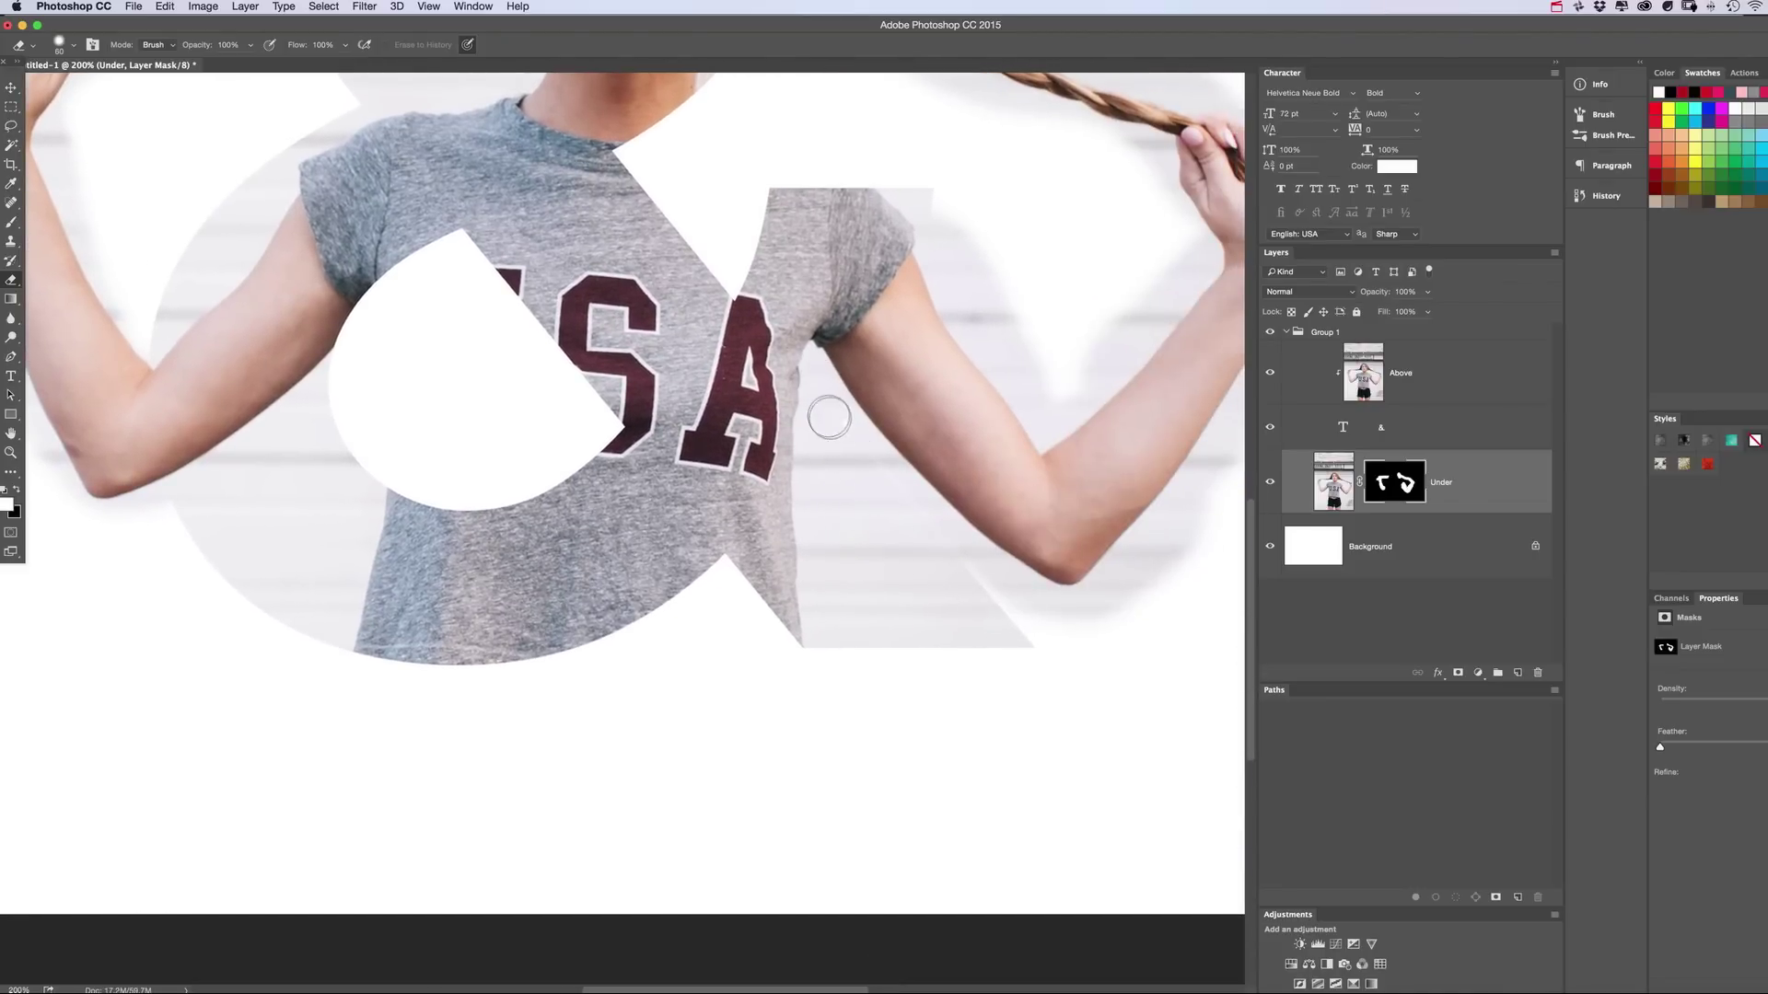
{"action": "mouse_move", "coordinate": [852, 432]}
{"action": "left_mouse_down"}
{"action": "mouse_move", "coordinate": [1036, 605]}
{"action": "mouse_move", "coordinate": [1003, 583]}
{"action": "mouse_move", "coordinate": [1083, 603]}
{"action": "mouse_move", "coordinate": [1045, 596]}
{"action": "mouse_move", "coordinate": [1076, 617]}
{"action": "mouse_move", "coordinate": [1007, 600]}
{"action": "left_mouse_up"}
{"action": "key", "text": "x"}
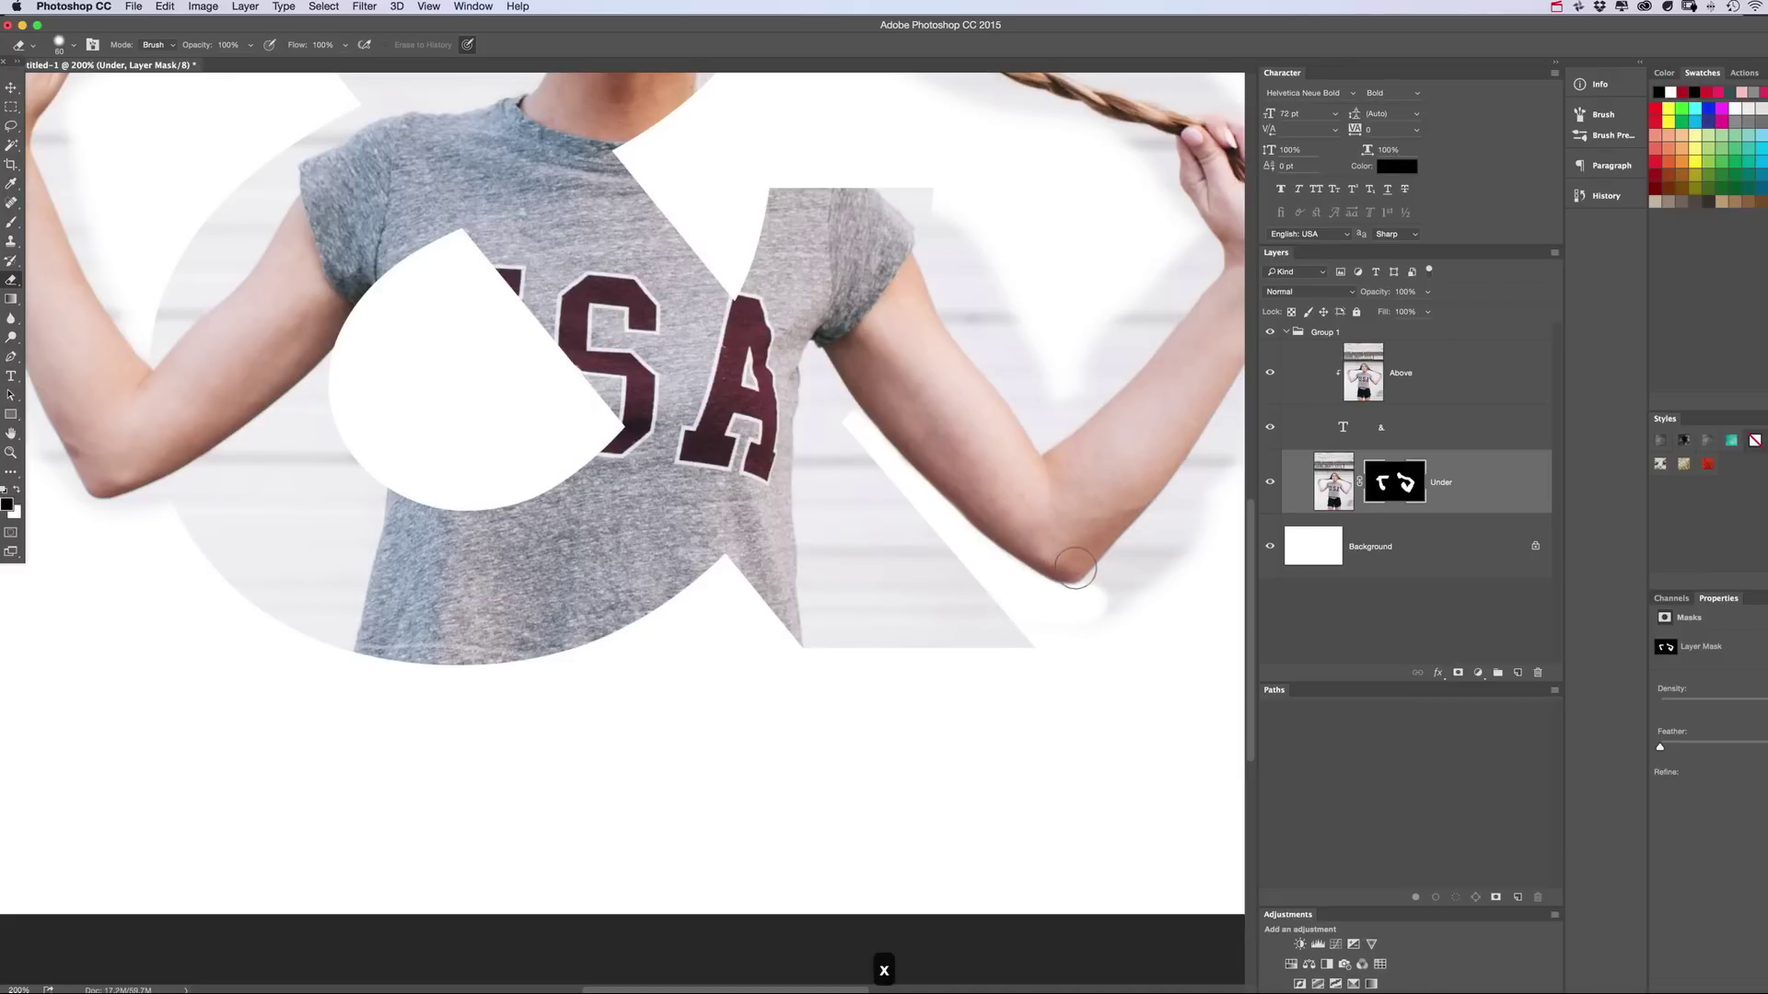
{"action": "key", "text": "x"}
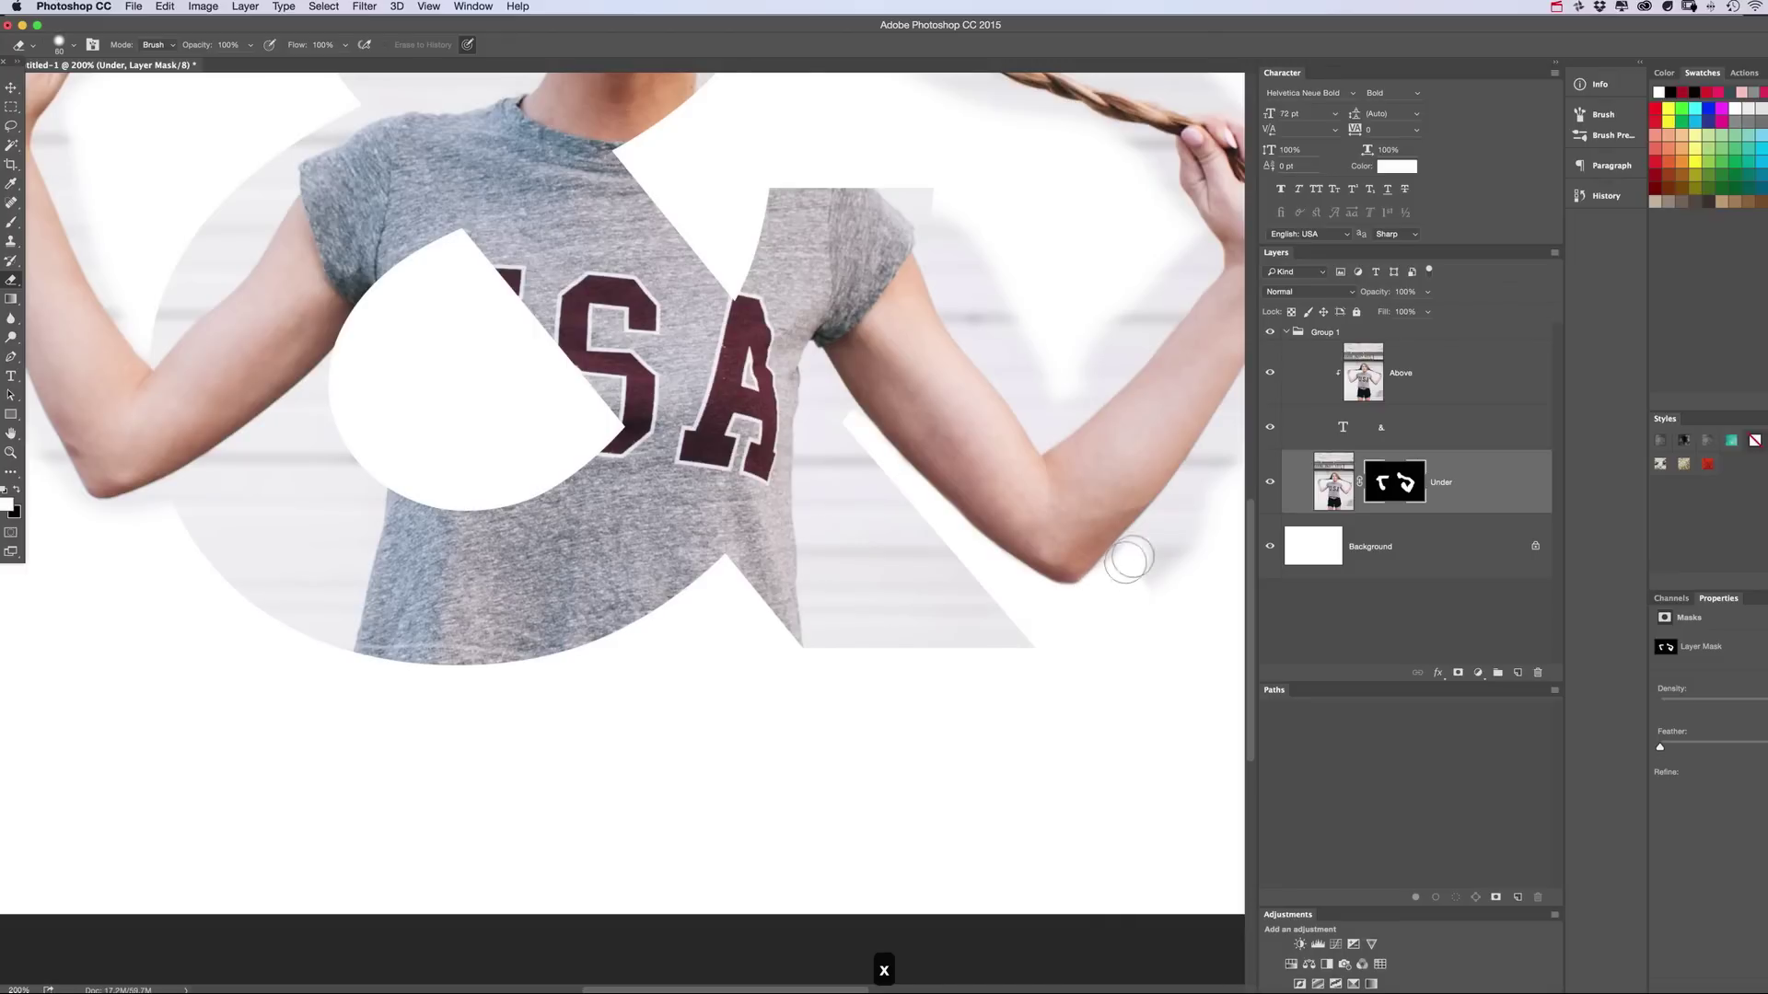
{"action": "left_click_drag", "start_coordinate": [1157, 524], "coordinate": [821, 671]}
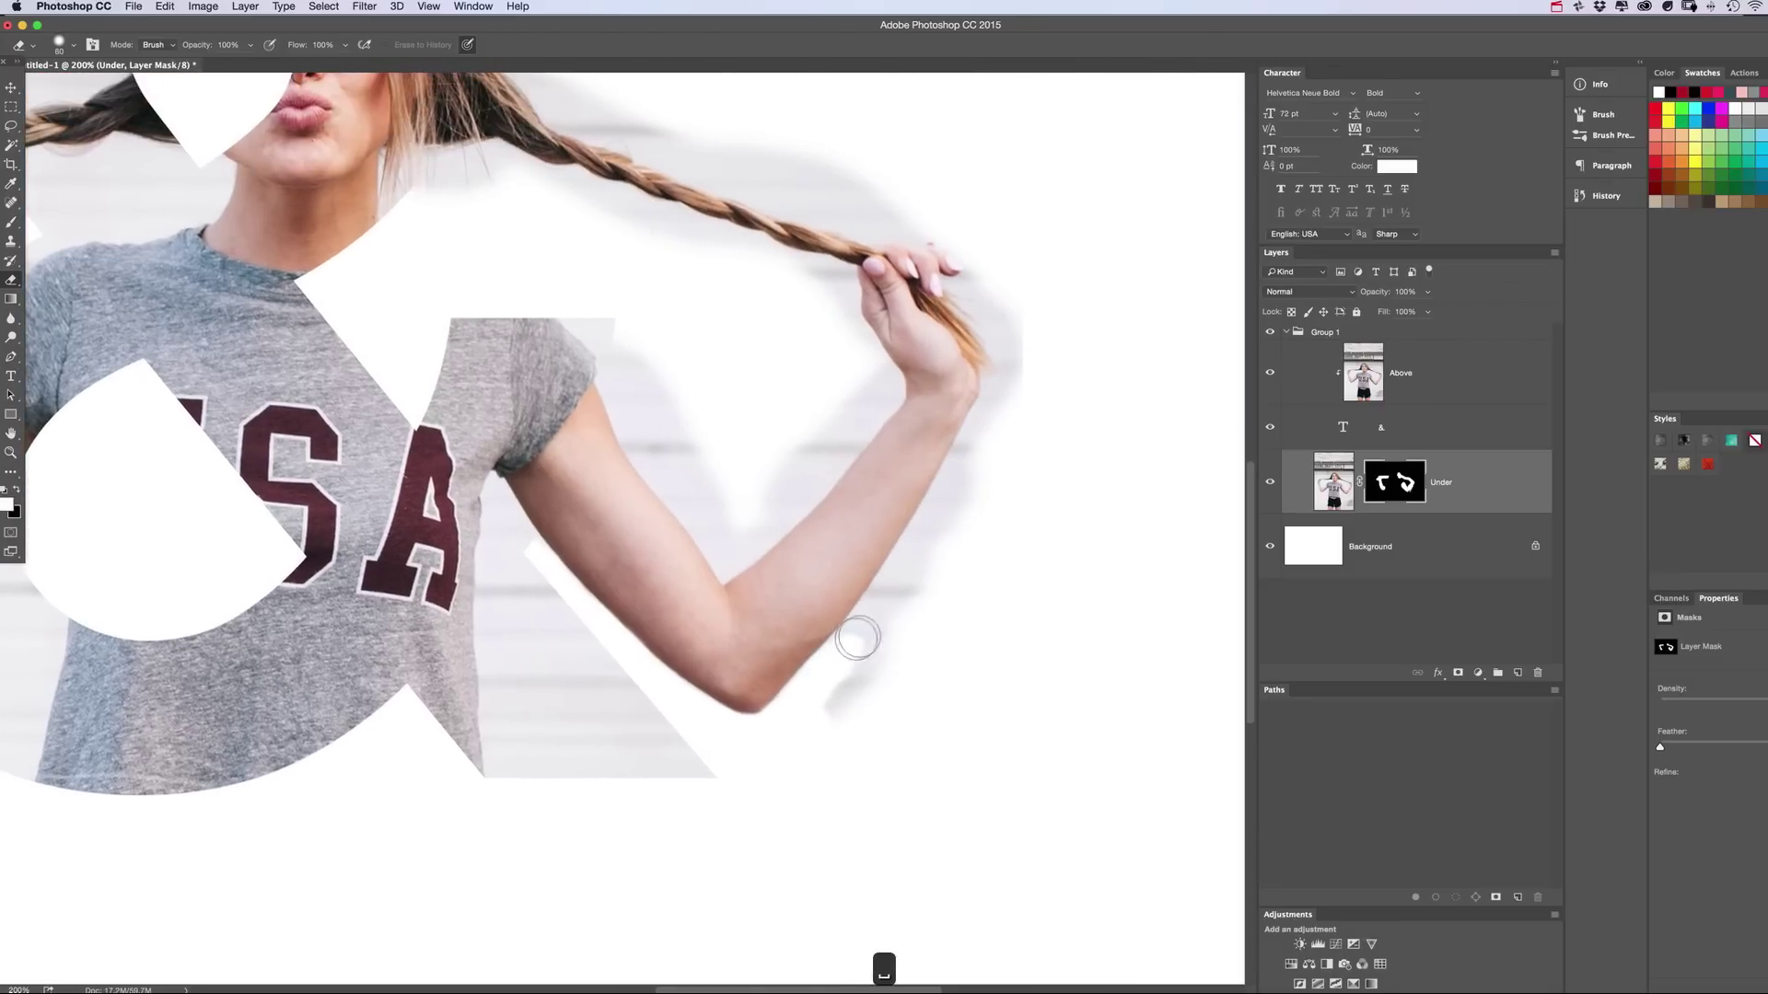
{"action": "mouse_move", "coordinate": [922, 535]}
{"action": "left_mouse_down"}
{"action": "mouse_move", "coordinate": [996, 414]}
{"action": "mouse_move", "coordinate": [967, 294]}
{"action": "mouse_move", "coordinate": [994, 206]}
{"action": "mouse_move", "coordinate": [870, 229]}
{"action": "mouse_move", "coordinate": [609, 134]}
{"action": "mouse_move", "coordinate": [882, 167]}
{"action": "mouse_move", "coordinate": [626, 217]}
{"action": "mouse_move", "coordinate": [616, 195]}
{"action": "mouse_move", "coordinate": [838, 277]}
{"action": "mouse_move", "coordinate": [885, 387]}
{"action": "mouse_move", "coordinate": [767, 519]}
{"action": "mouse_move", "coordinate": [681, 487]}
{"action": "mouse_move", "coordinate": [630, 433]}
{"action": "mouse_move", "coordinate": [814, 441]}
{"action": "mouse_move", "coordinate": [1001, 355]}
{"action": "mouse_move", "coordinate": [974, 276]}
{"action": "mouse_move", "coordinate": [915, 233]}
{"action": "left_mouse_up"}
Clean up the Under layer's mask around the opposite elbow, arm, hand and both braids, hiding the remaining wall outside the ampersand
{"action": "left_click_drag", "start_coordinate": [276, 461], "coordinate": [1038, 642]}
{"action": "mouse_move", "coordinate": [466, 777]}
{"action": "left_mouse_down"}
{"action": "mouse_move", "coordinate": [450, 760]}
{"action": "mouse_move", "coordinate": [546, 829]}
{"action": "left_mouse_up"}
{"action": "right_click", "coordinate": [336, 543]}
{"action": "key", "text": "Return"}
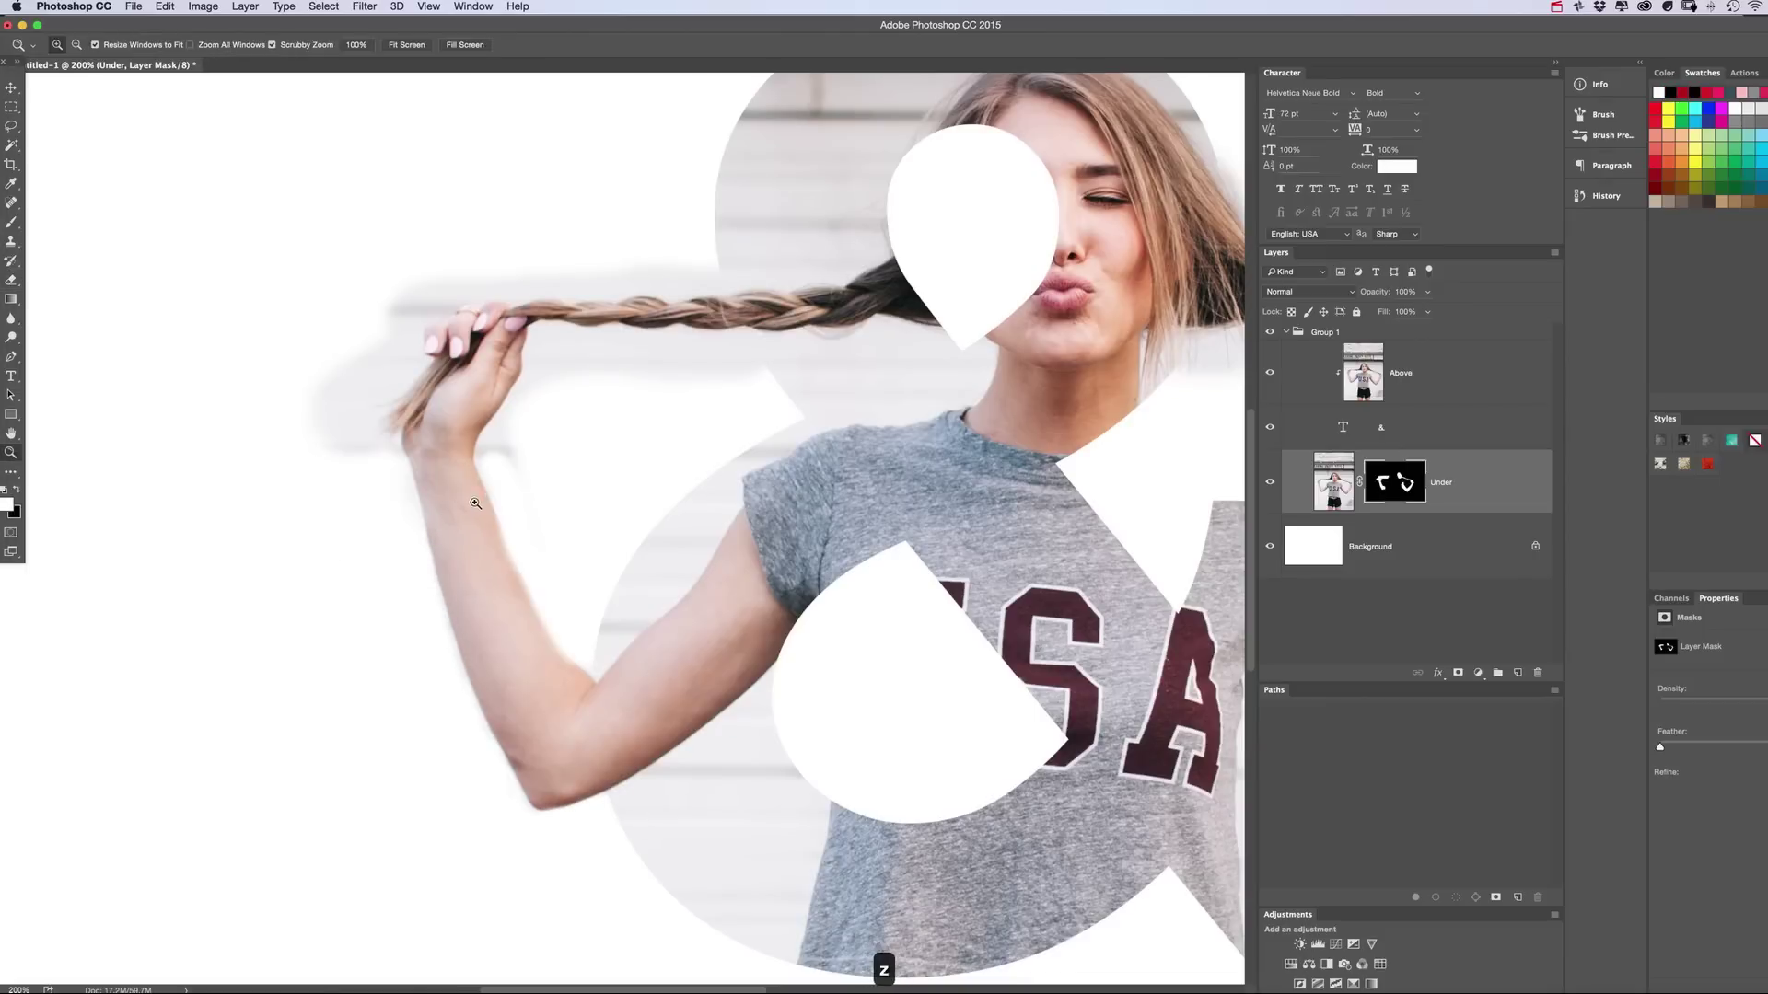
{"action": "key", "text": "x"}
{"action": "left_click_drag", "start_coordinate": [553, 359], "coordinate": [792, 375]}
{"action": "mouse_move", "coordinate": [494, 451]}
{"action": "left_mouse_down"}
{"action": "mouse_move", "coordinate": [317, 404]}
{"action": "mouse_move", "coordinate": [285, 455]}
{"action": "mouse_move", "coordinate": [309, 392]}
{"action": "mouse_move", "coordinate": [461, 292]}
{"action": "mouse_move", "coordinate": [723, 293]}
{"action": "left_mouse_up"}
{"action": "scroll", "coordinate": [722, 224], "scroll_direction": "right", "scroll_amount": 10}
{"action": "scroll", "coordinate": [722, 225], "scroll_direction": "up", "scroll_amount": 4}
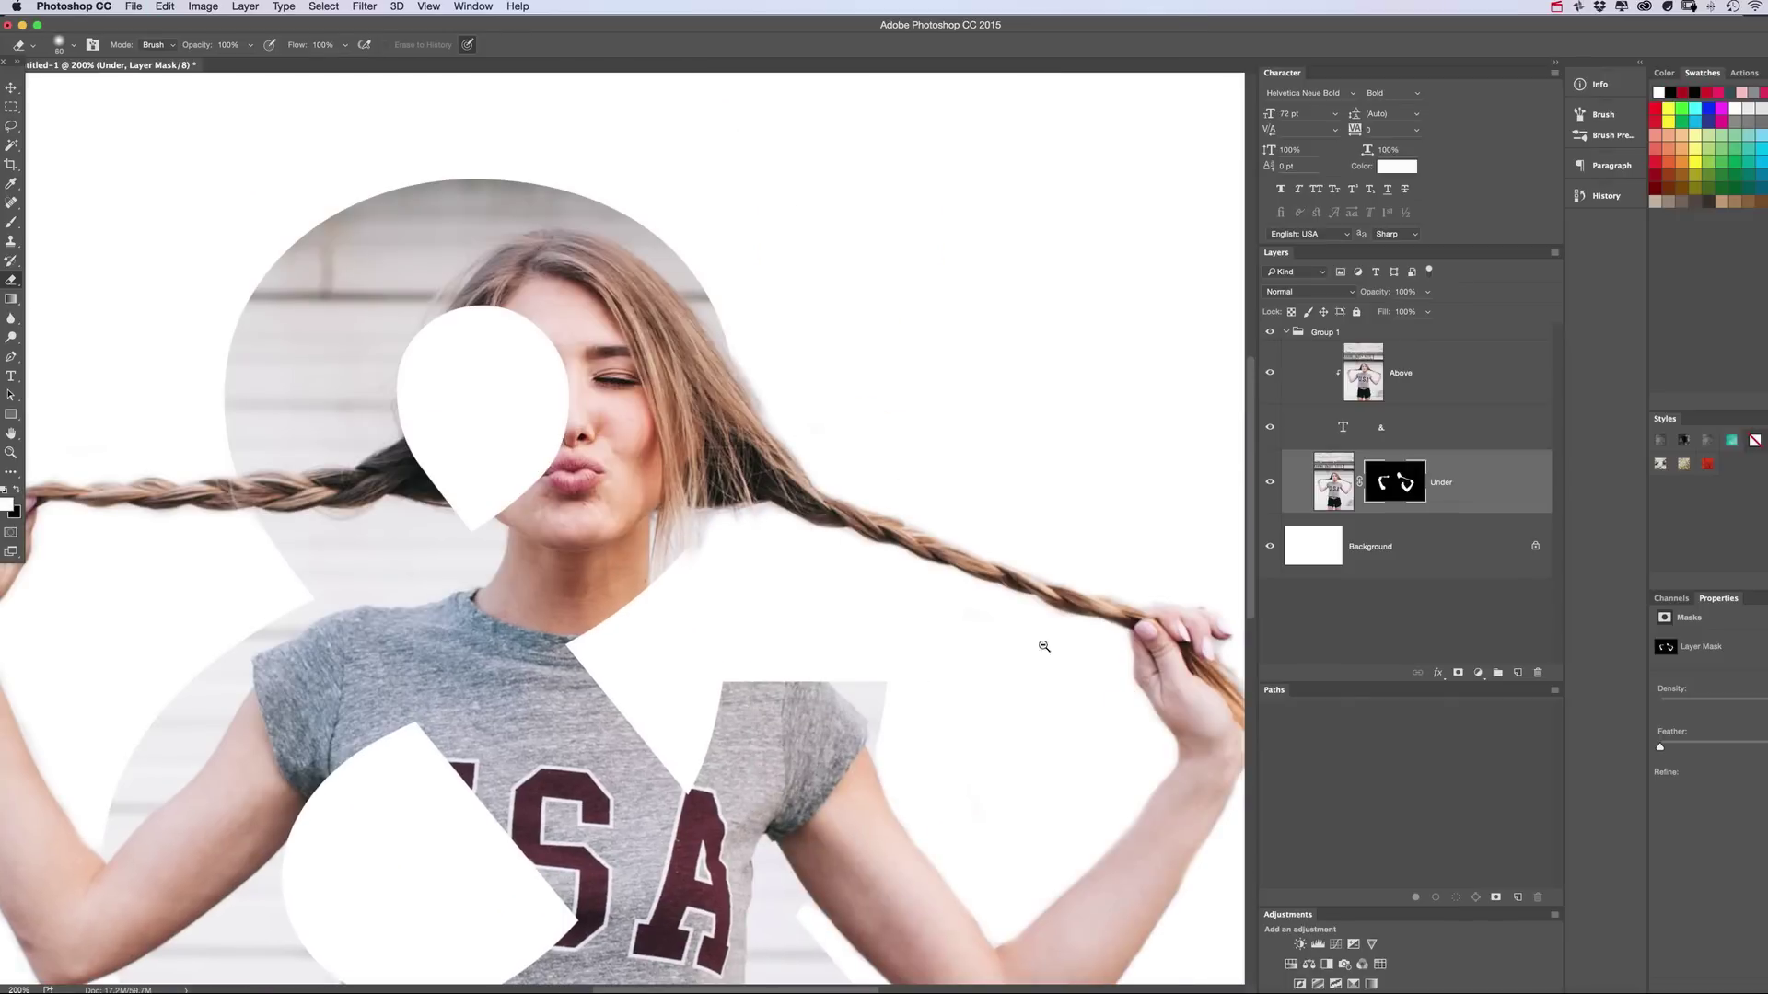
{"action": "key", "text": "super+minus"}
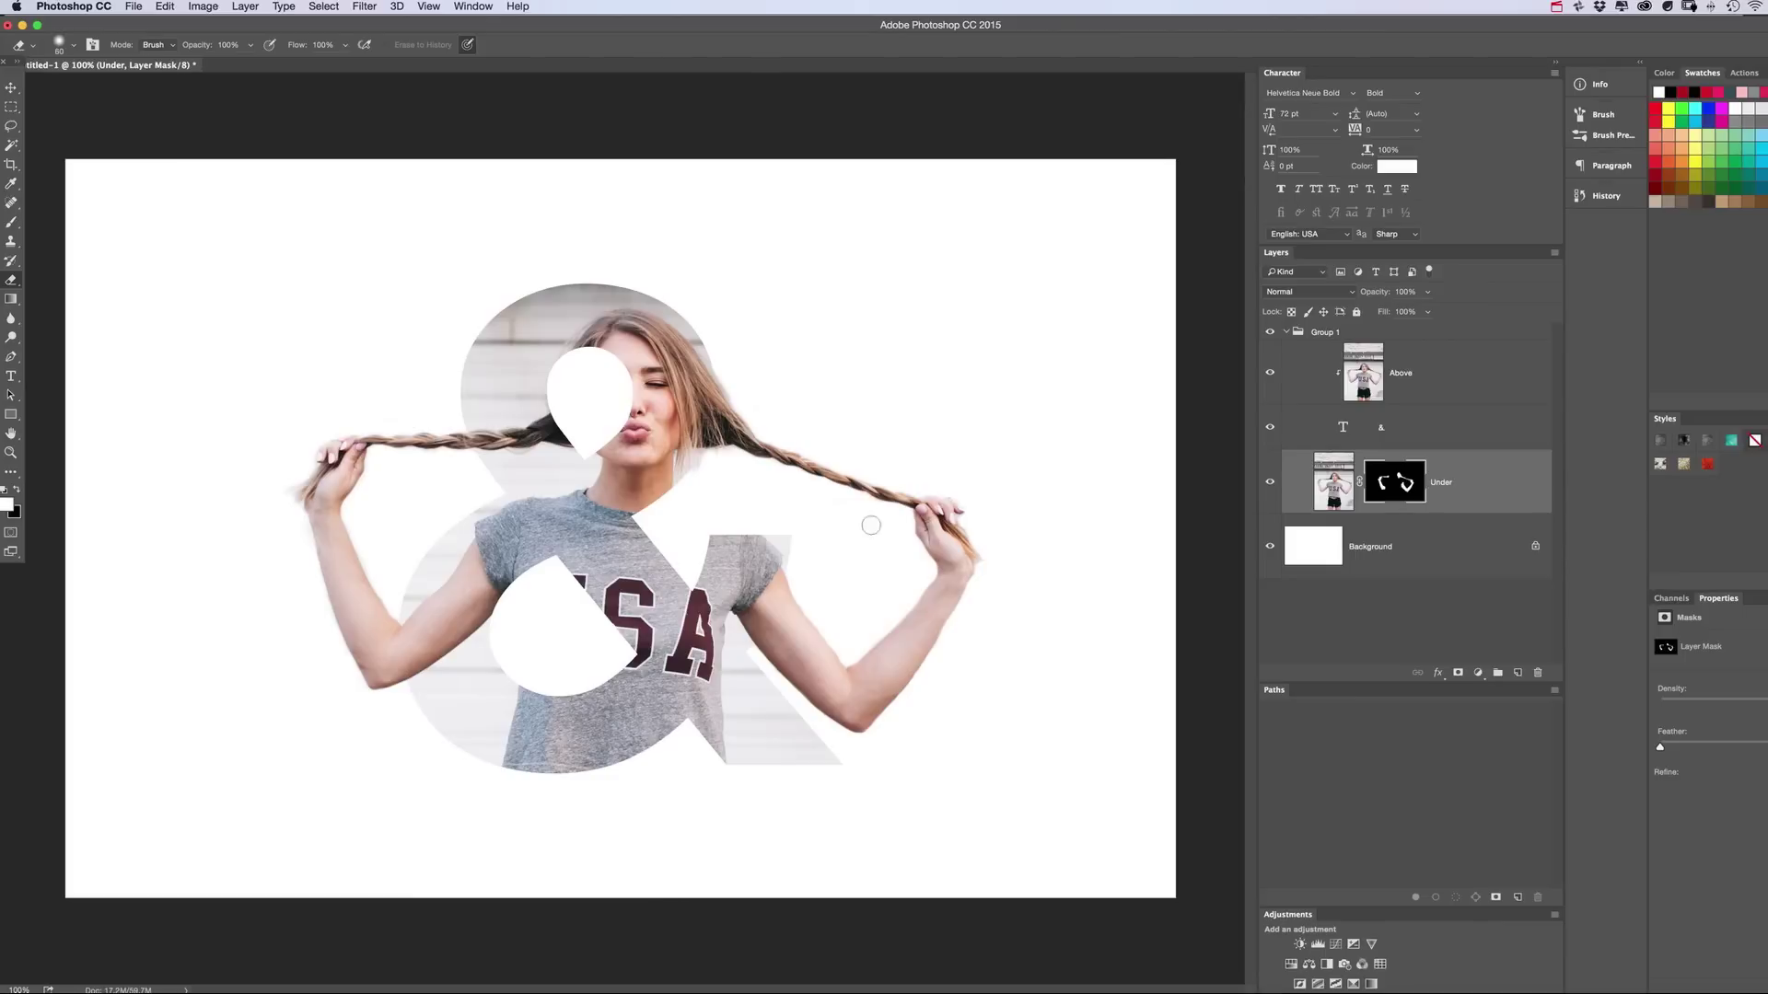
Try moving the Above and Under layers together upward inside the ampersand, and undo the shift
{"action": "key", "text": "v"}
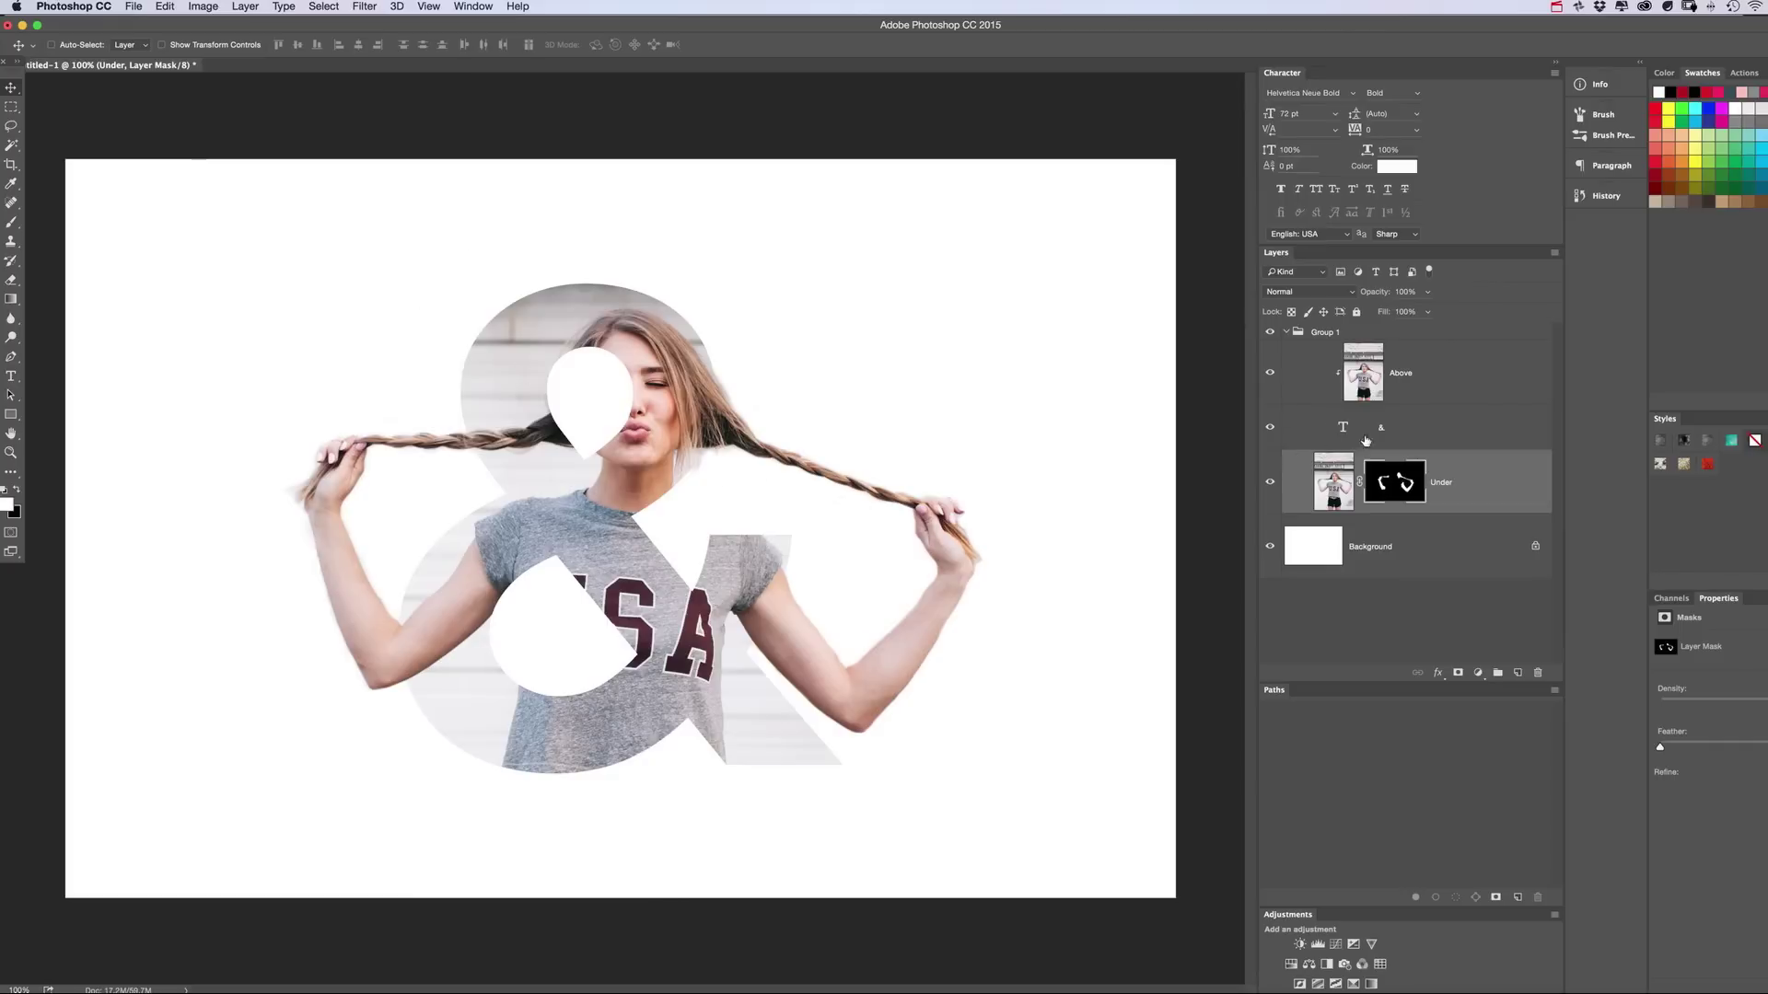
{"action": "left_click", "coordinate": [1418, 399]}
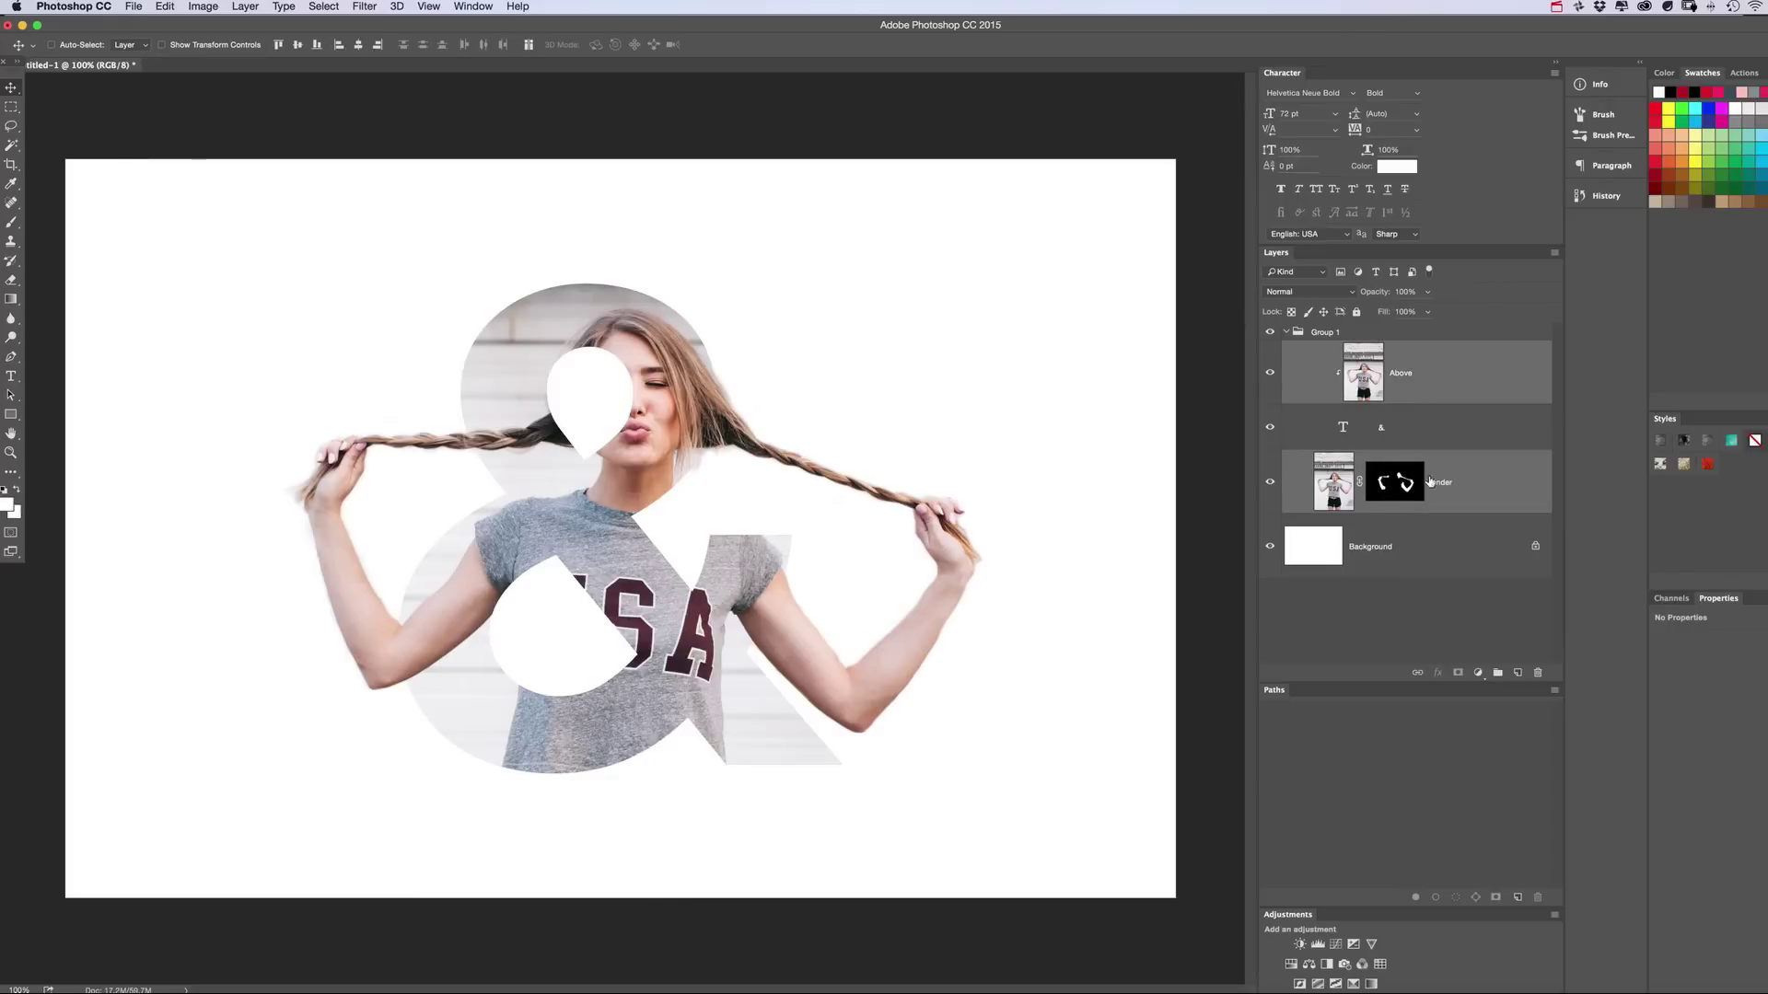
{"action": "left_click_drag", "start_coordinate": [605, 476], "coordinate": [603, 433]}
{"action": "key", "text": "shift+Right"}
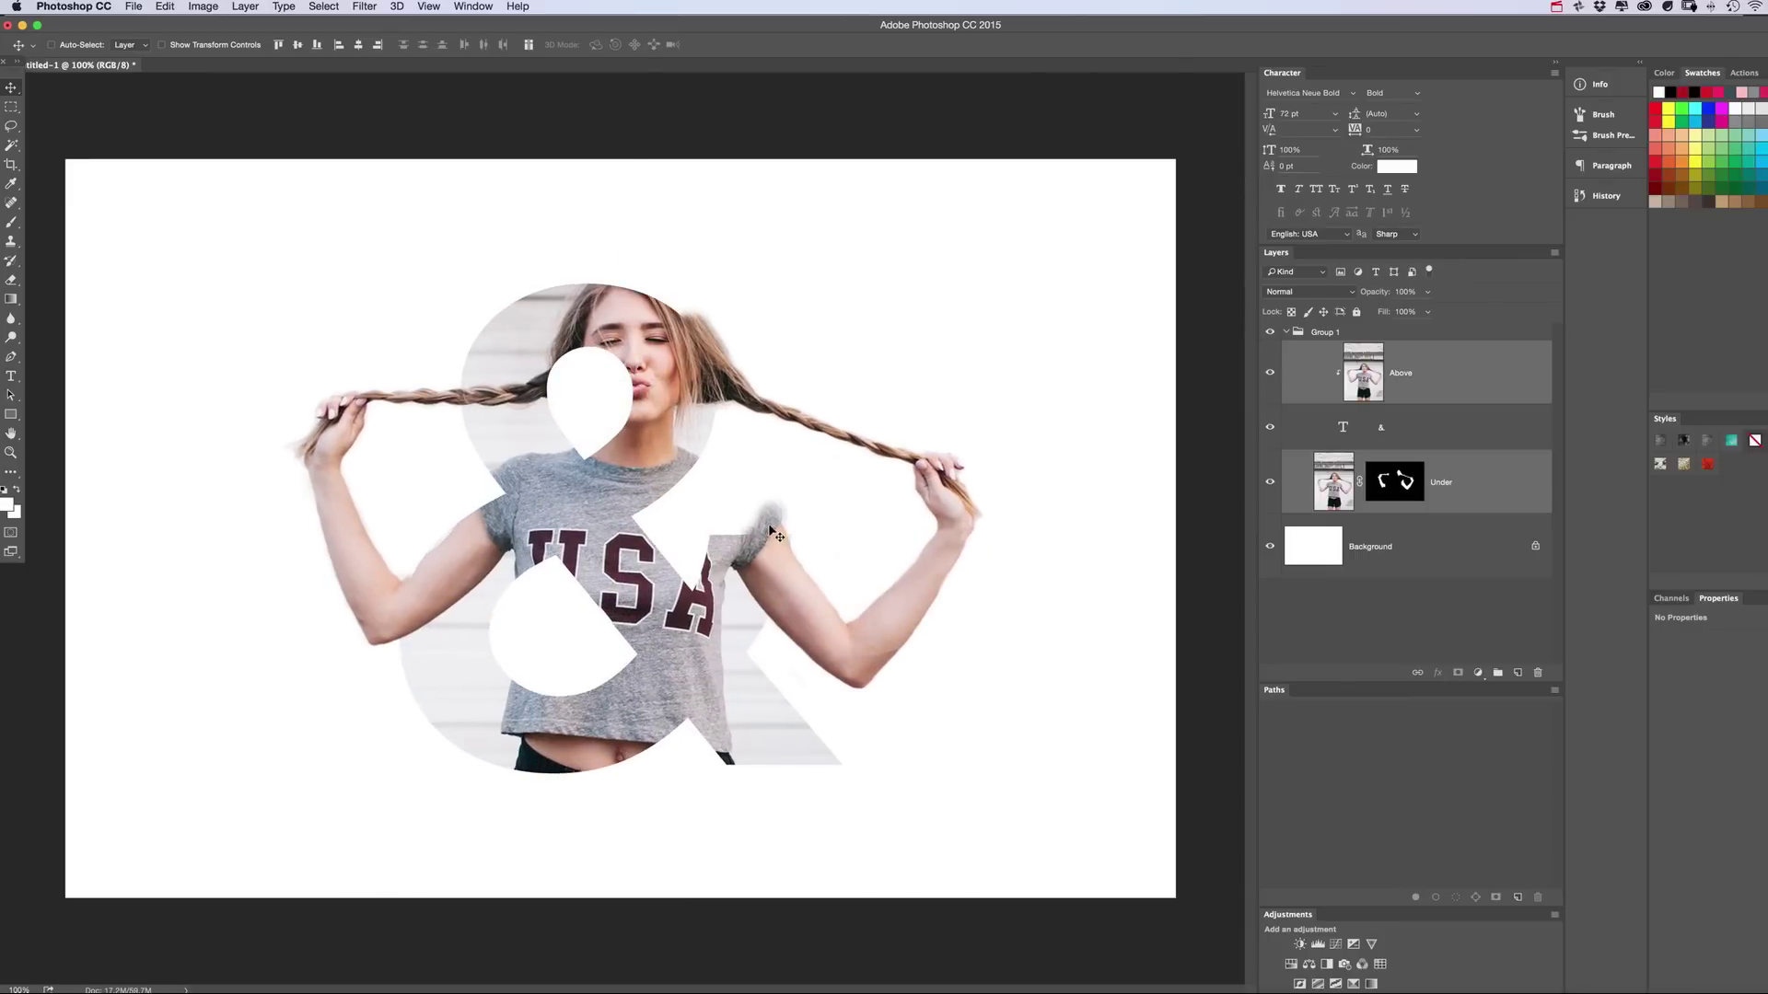
{"action": "key", "text": "ctrl+alt+z"}
{"action": "key", "text": "ctrl+alt+z"}
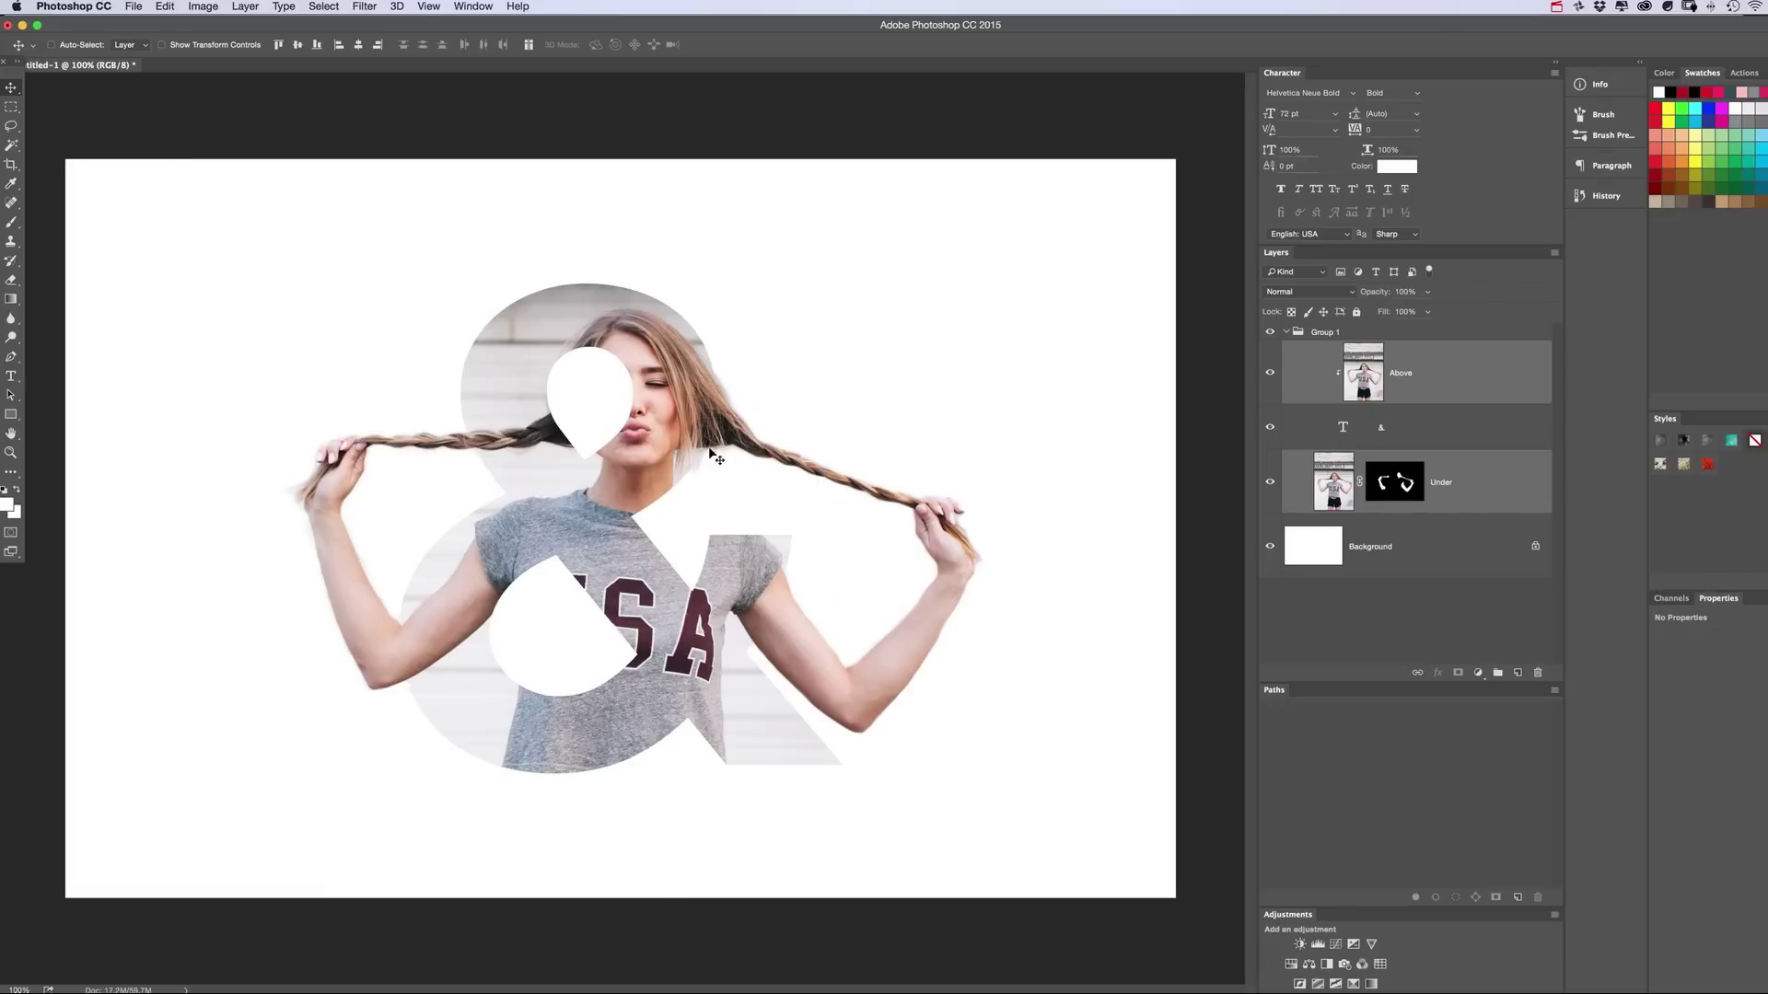